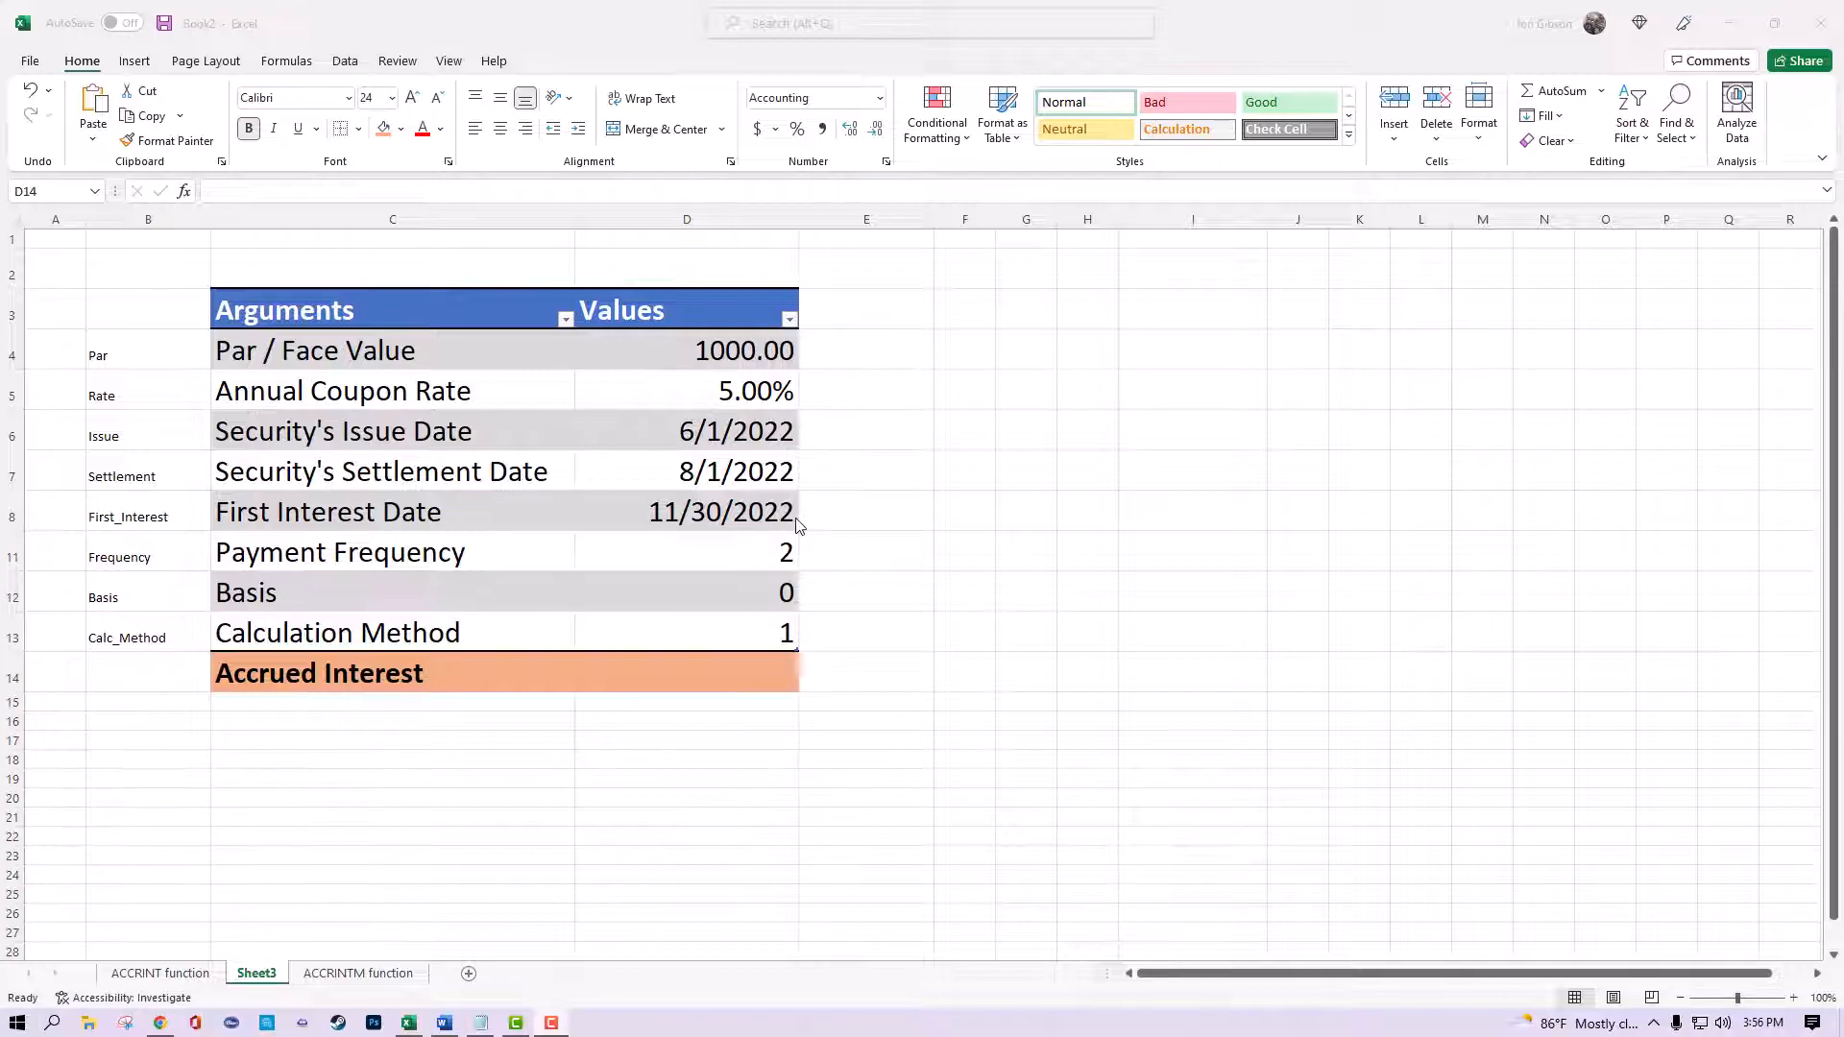
# - Find the ACCRINT function and start inserting it into the Accrued Interest value cell D14
pyautogui.click(717, 676)
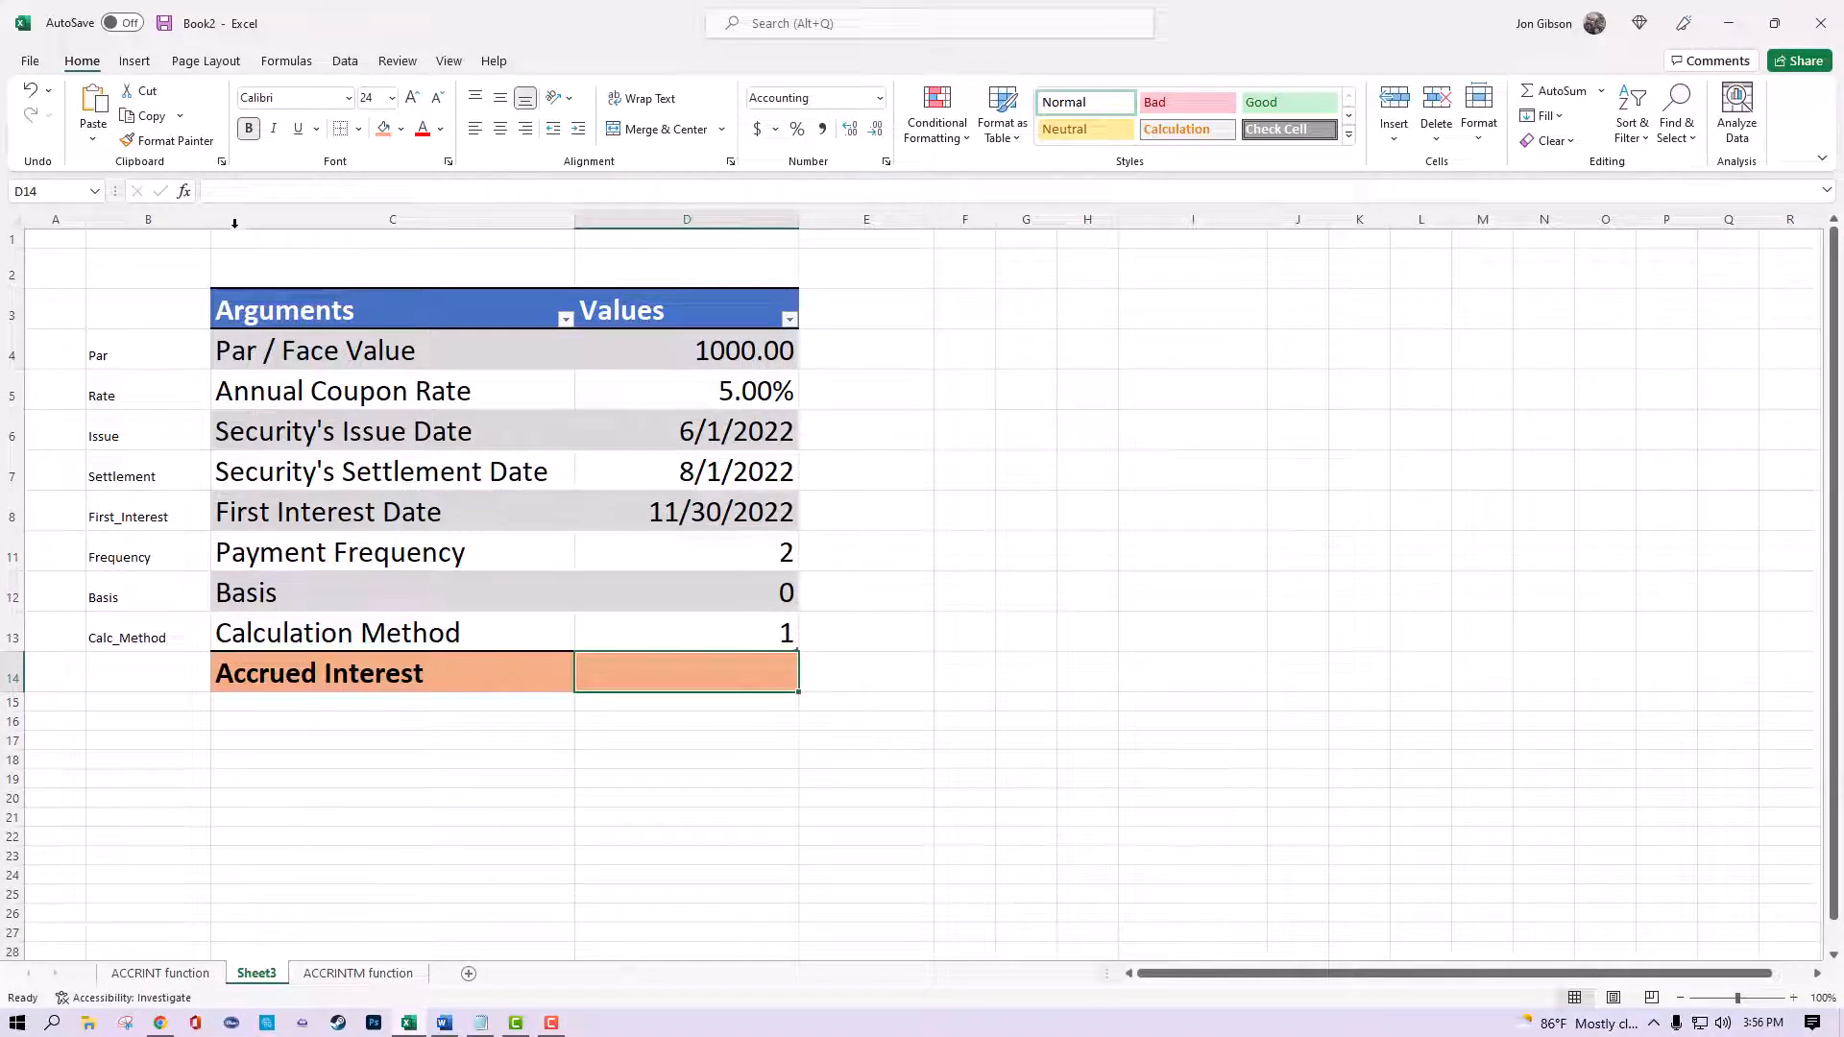
pyautogui.click(183, 191)
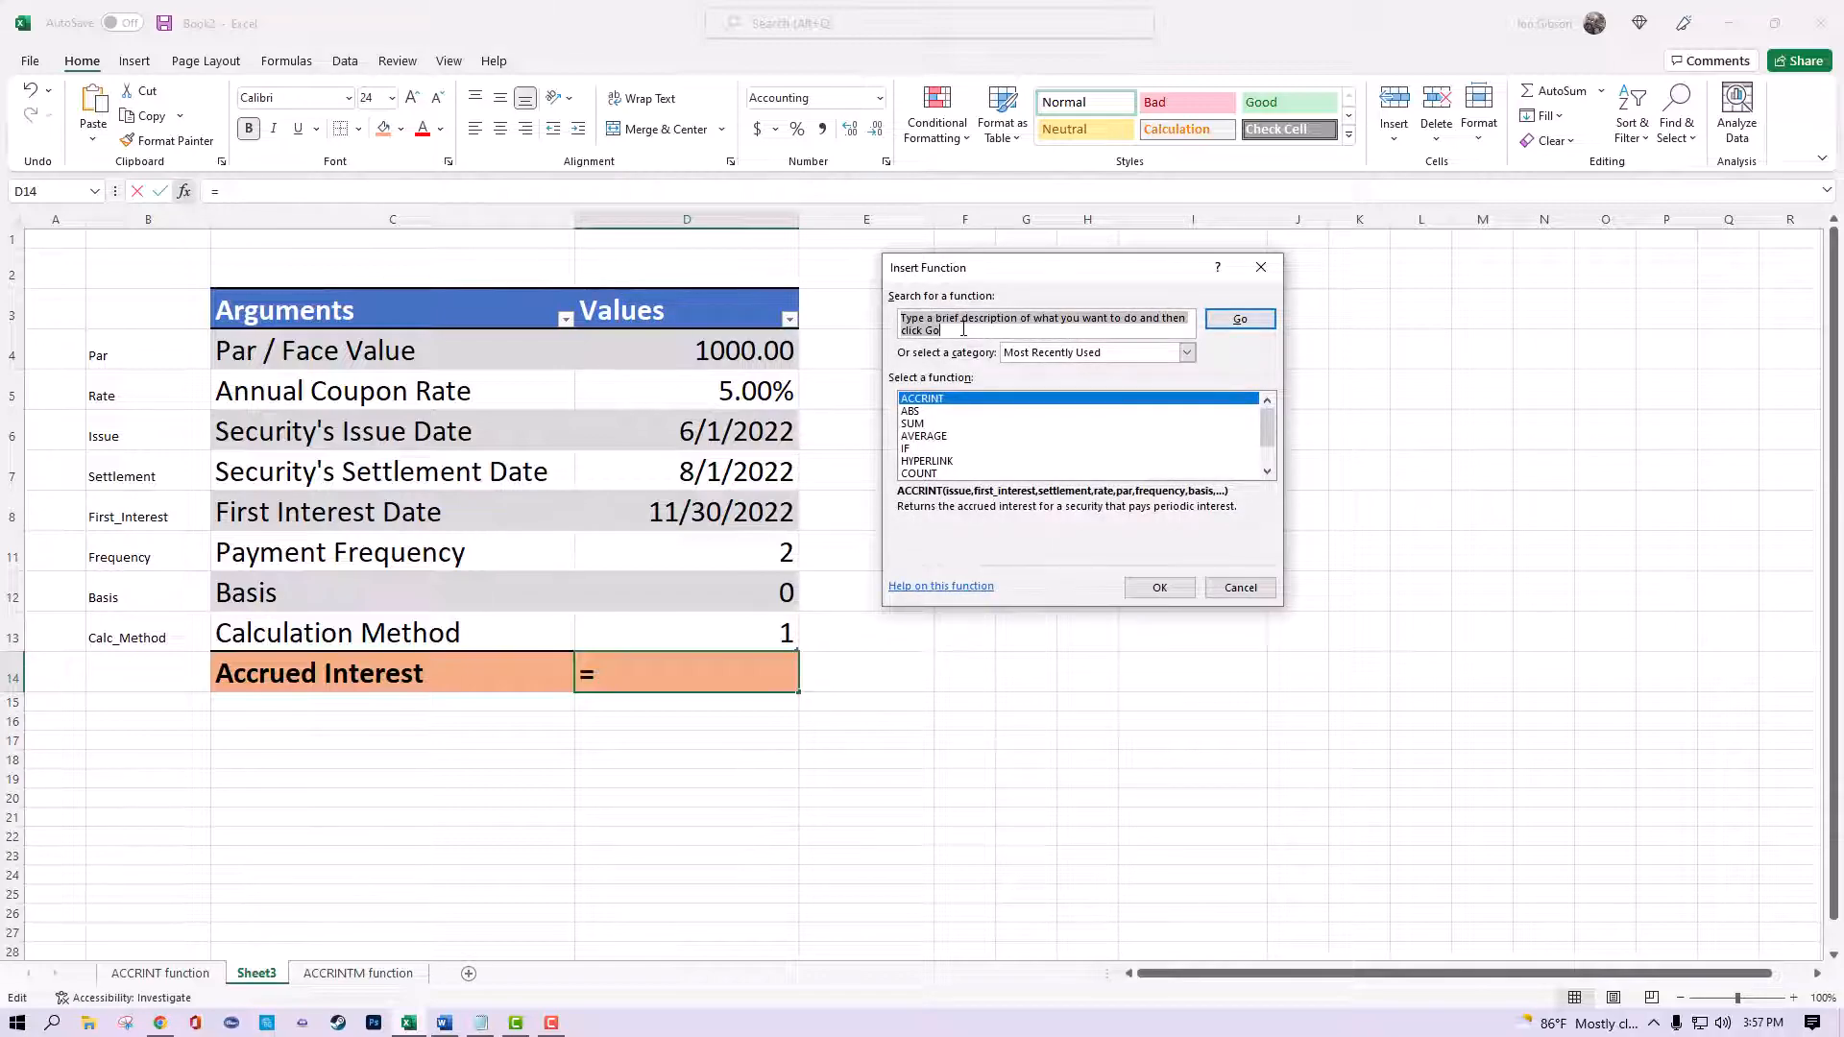
pyautogui.write('ACCRINT')
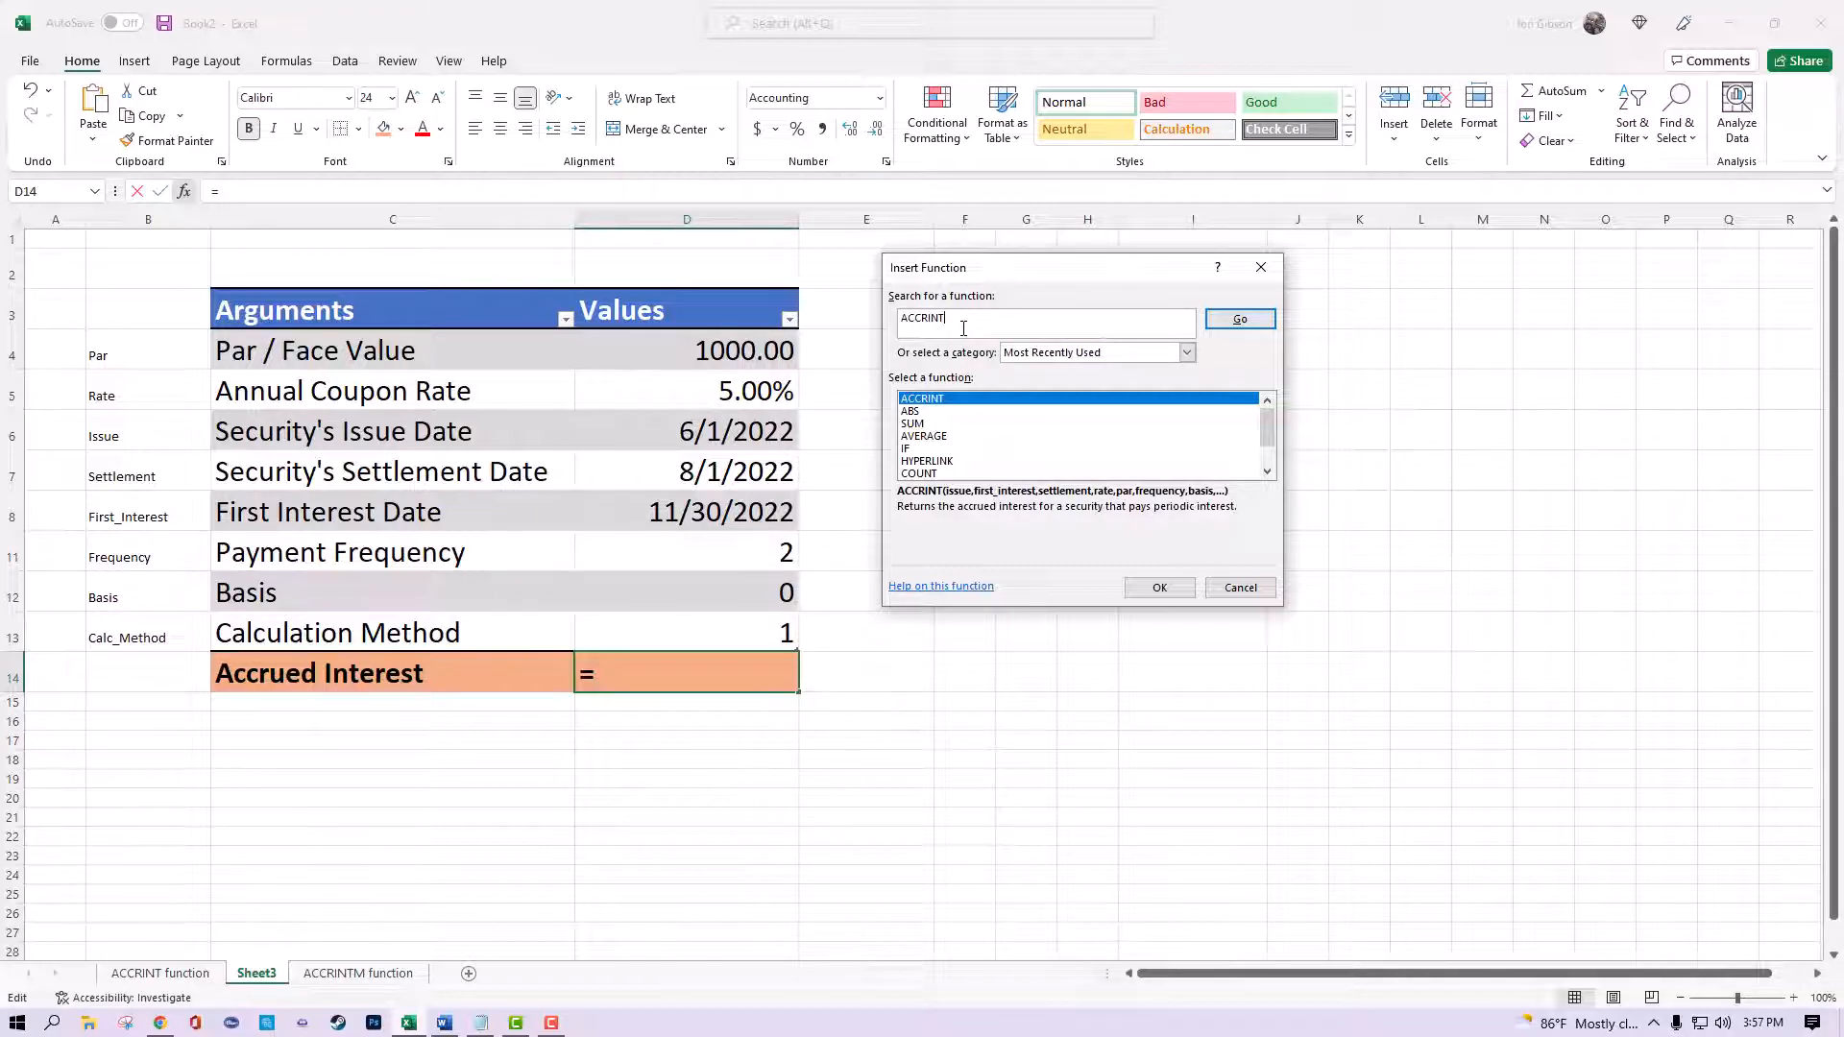
pyautogui.click(1237, 320)
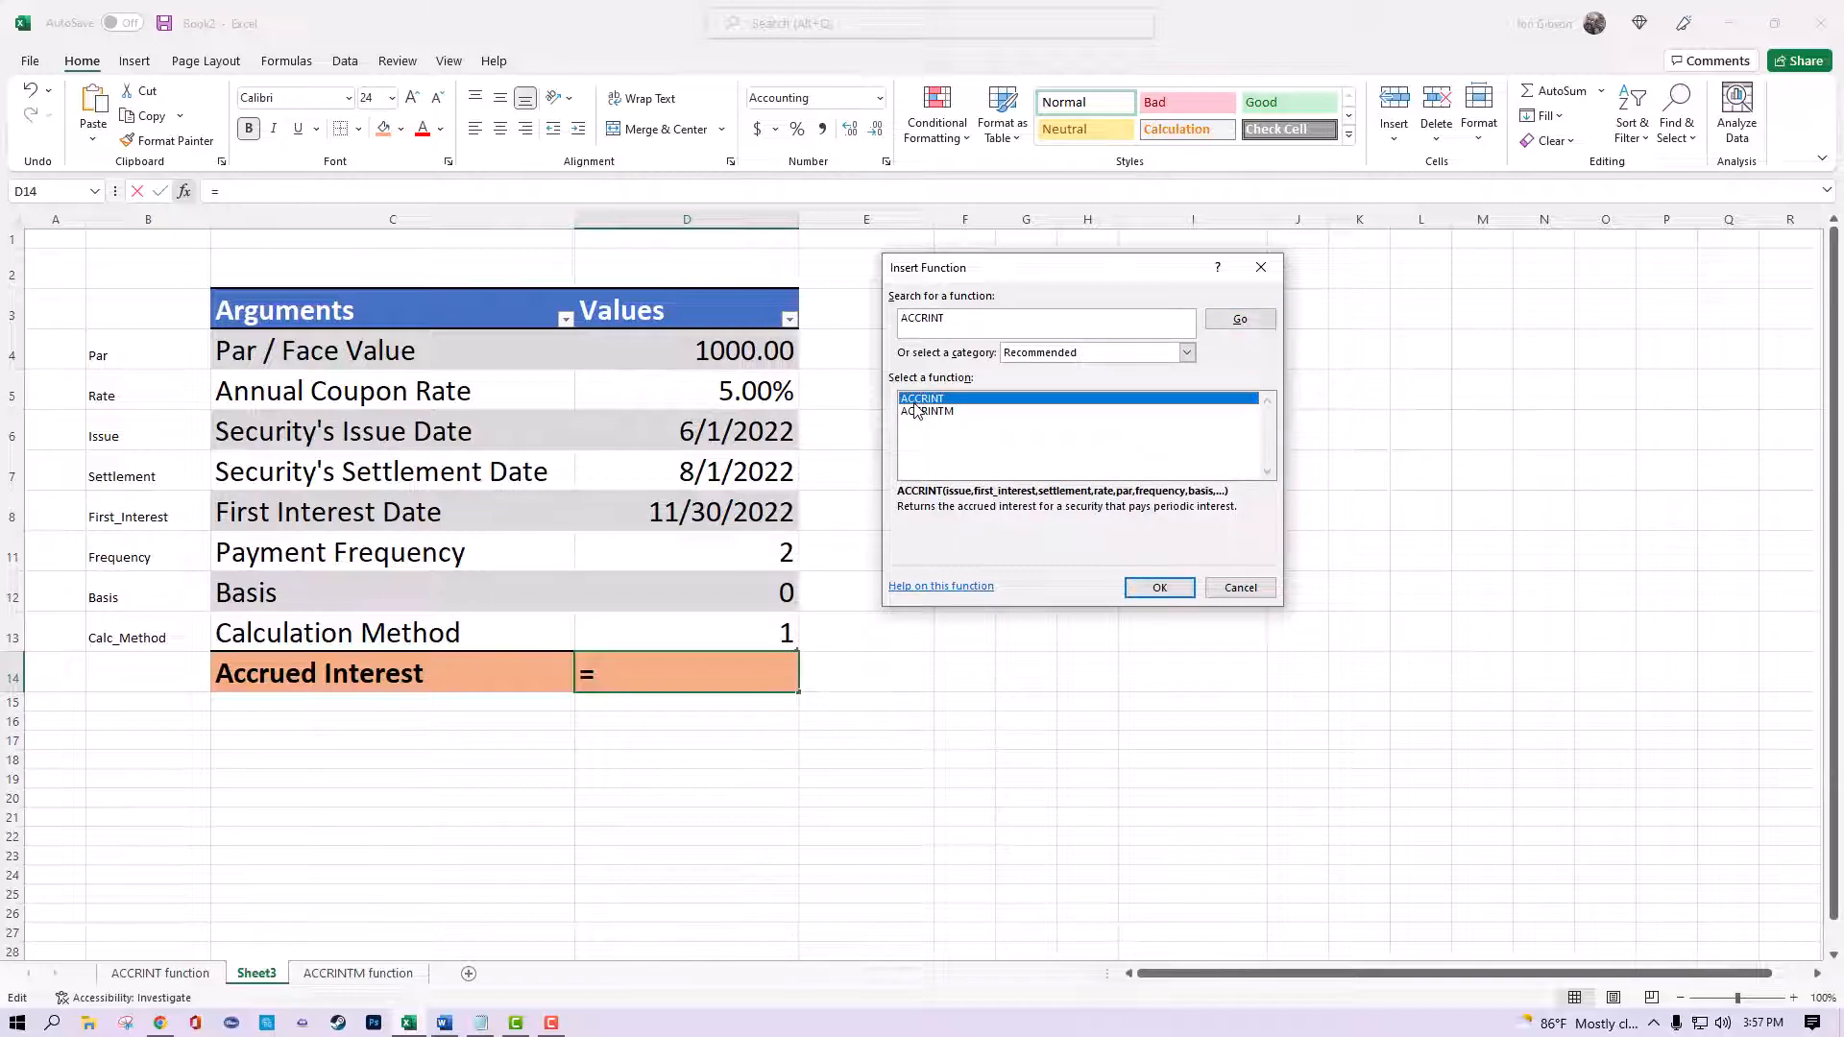
pyautogui.click(1152, 589)
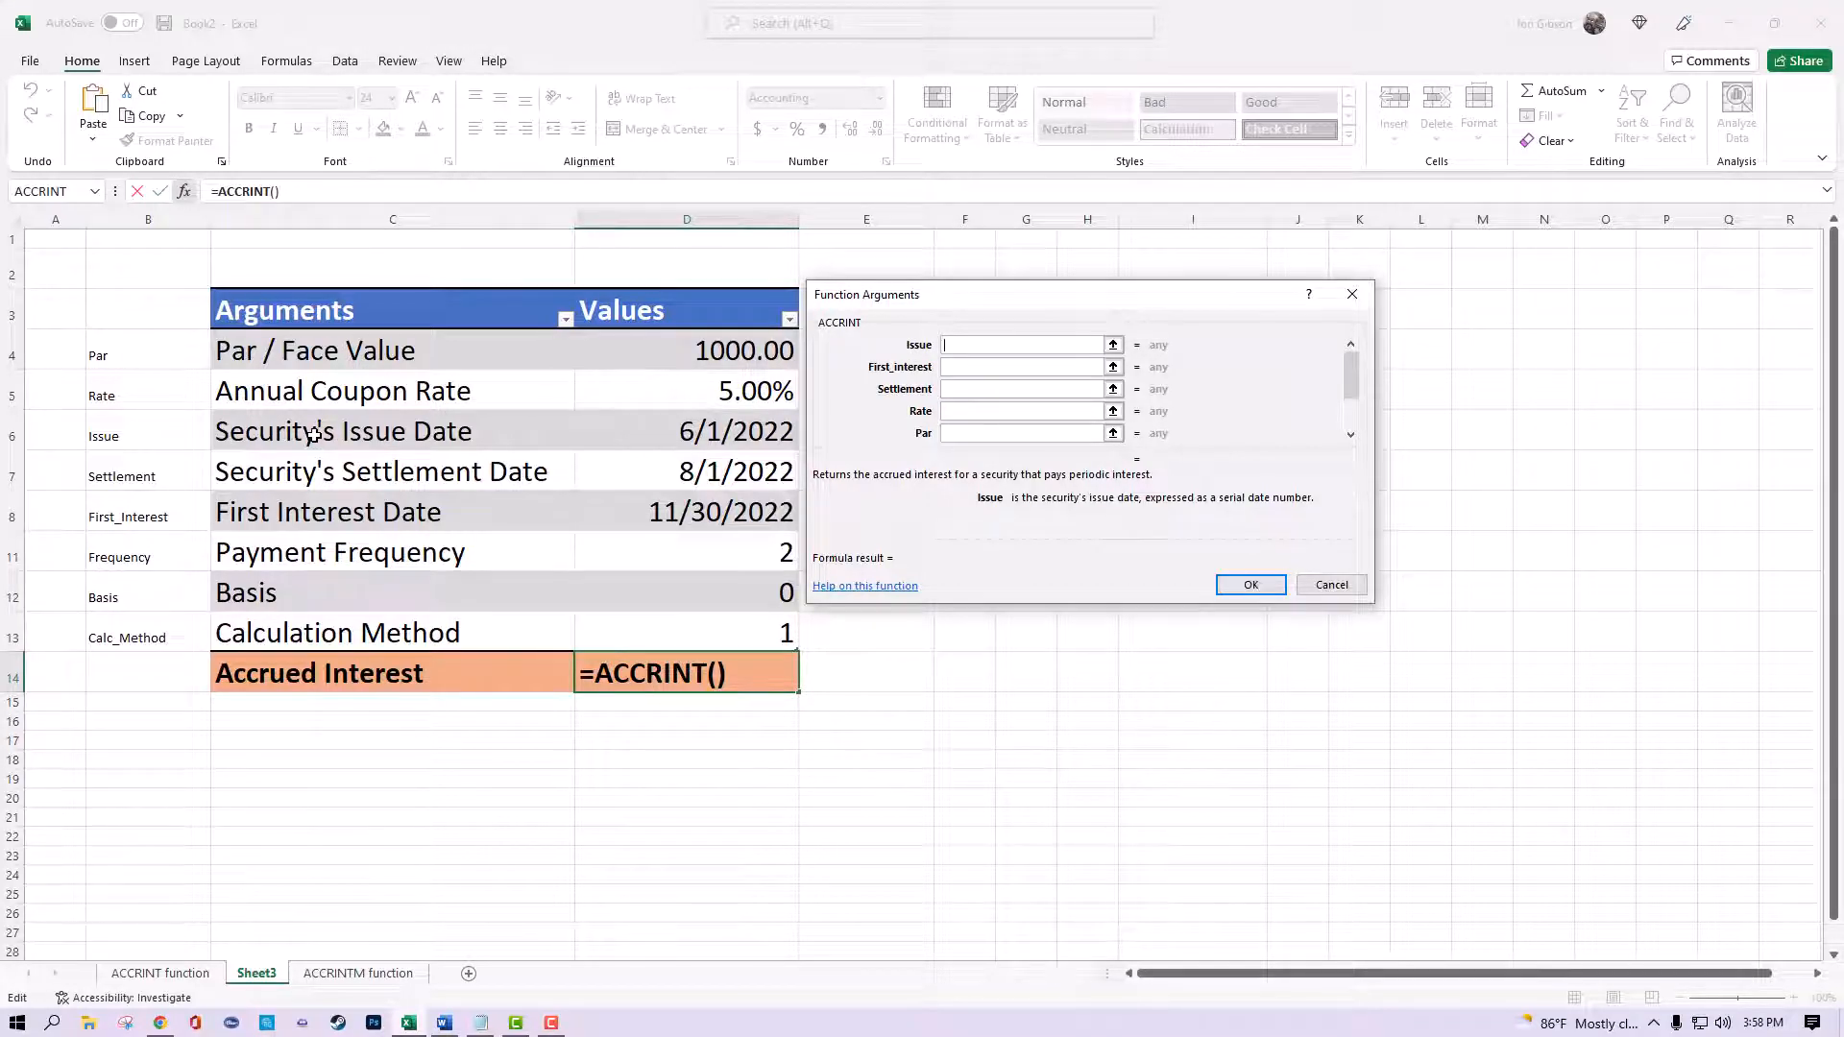
# - Set the ACCRINT date arguments: Issue to D6, First_interest to D8 and Settlement to D7
pyautogui.click(727, 432)
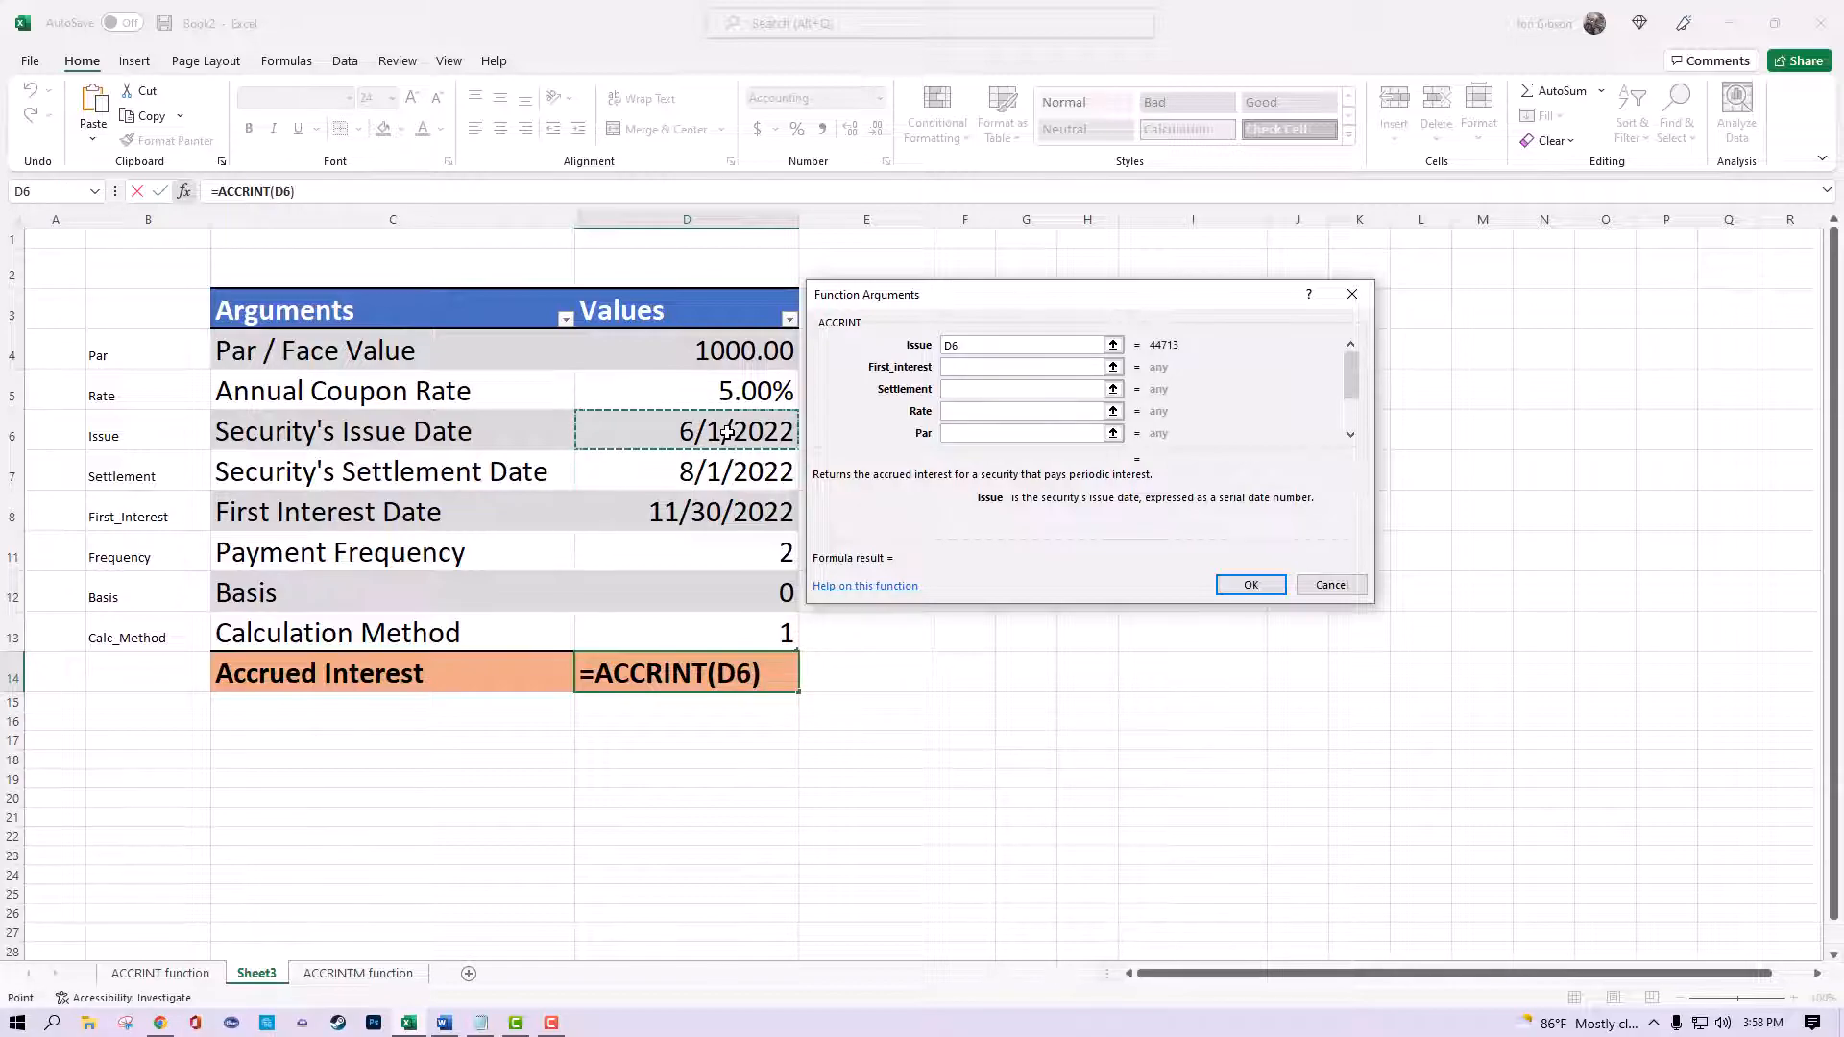
pyautogui.click(978, 370)
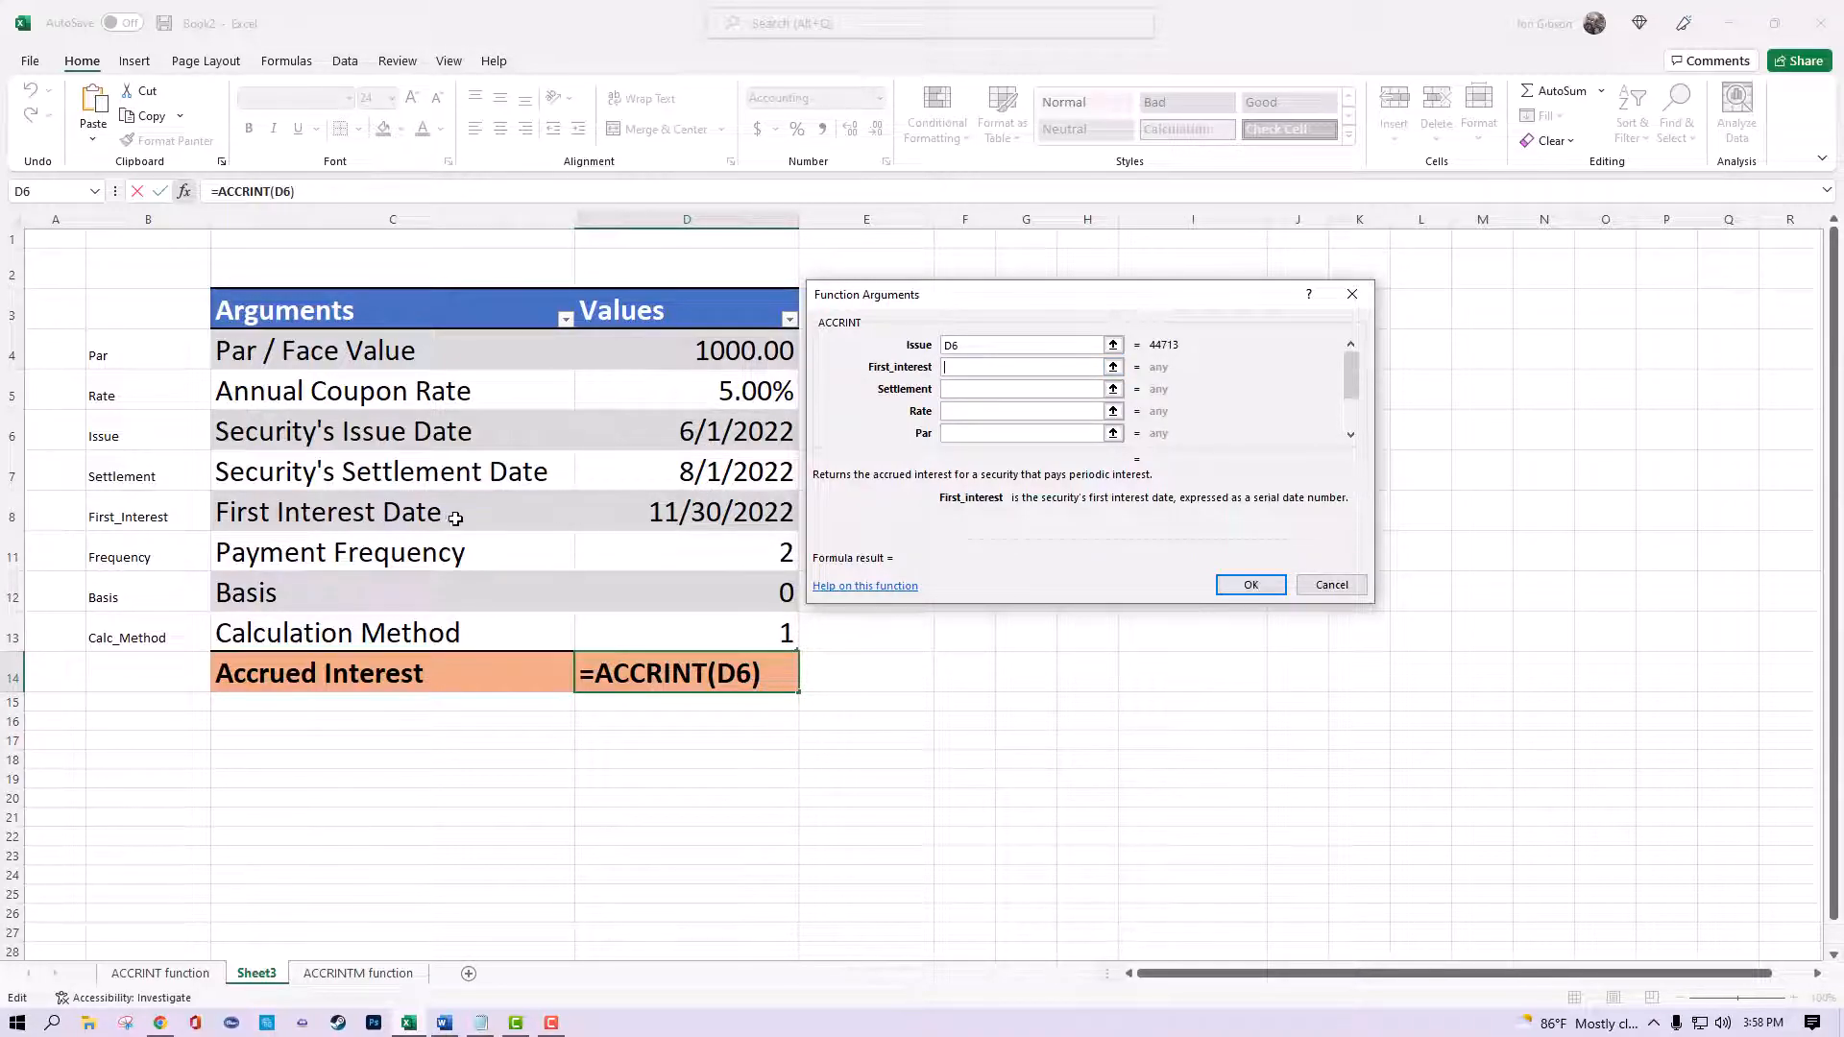
pyautogui.click(712, 512)
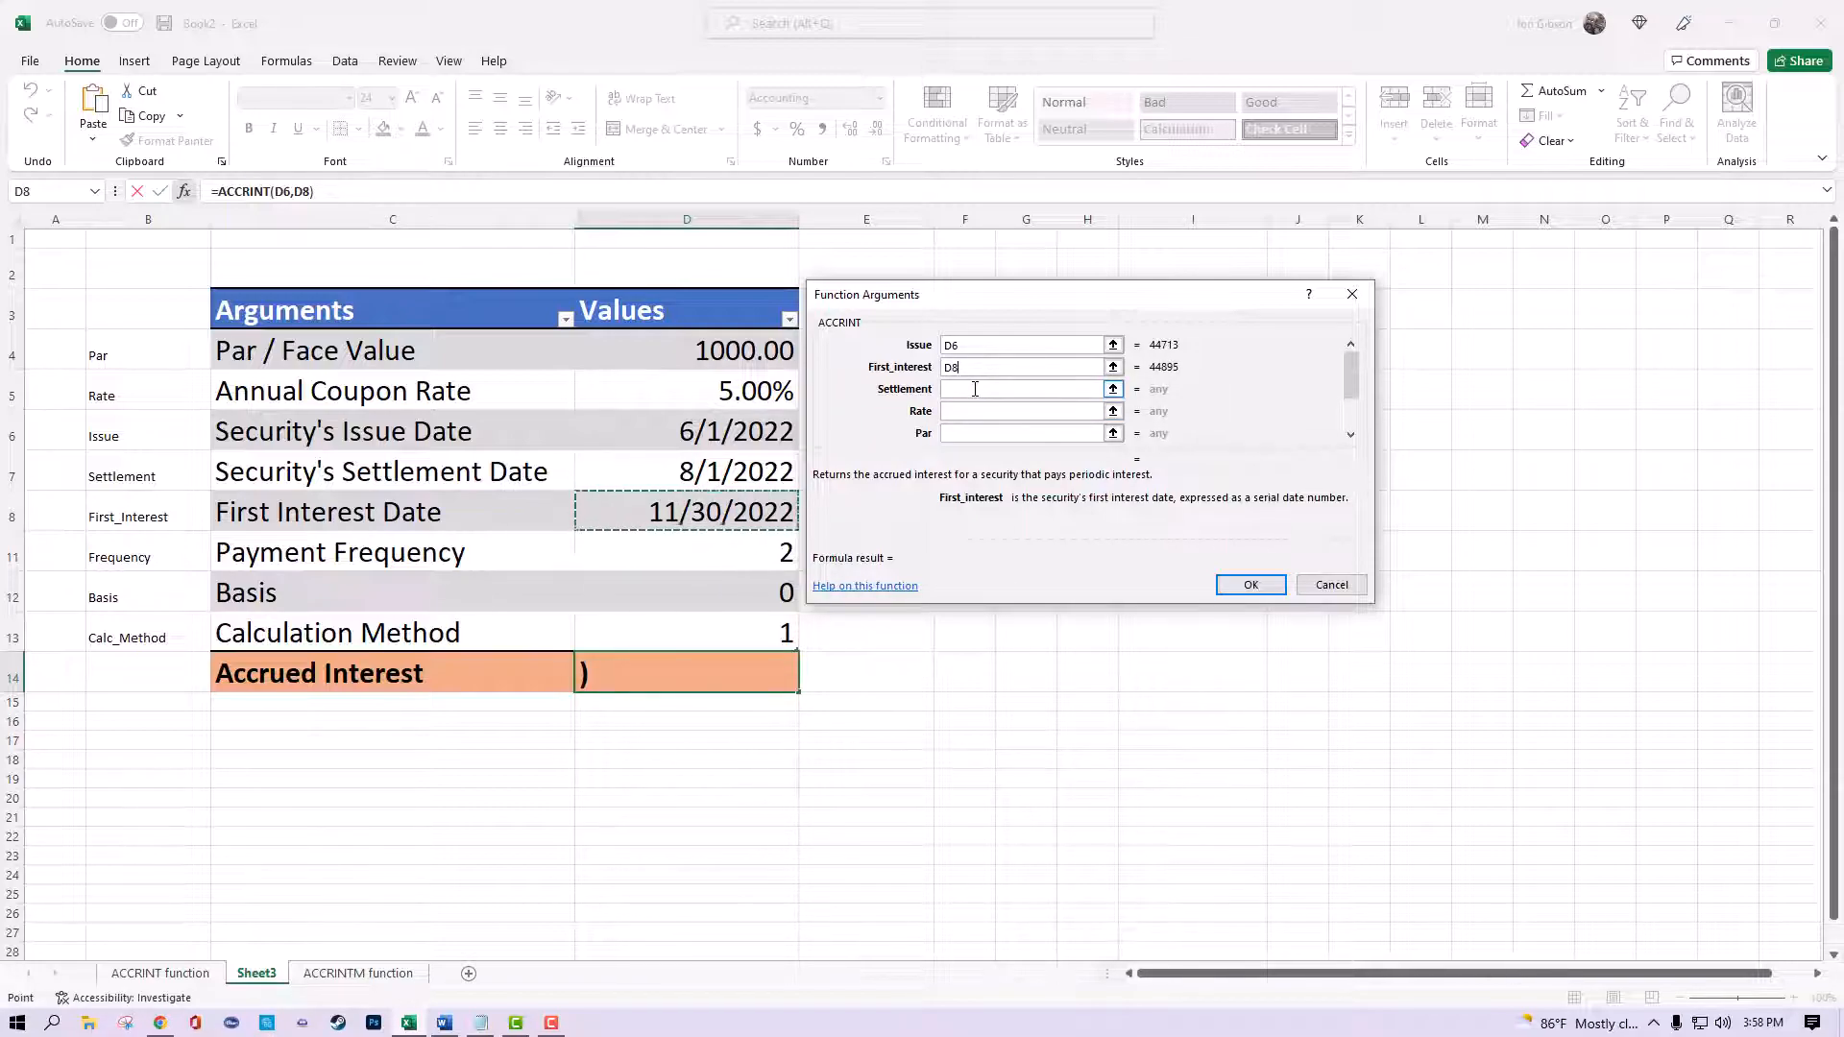
pyautogui.click(975, 388)
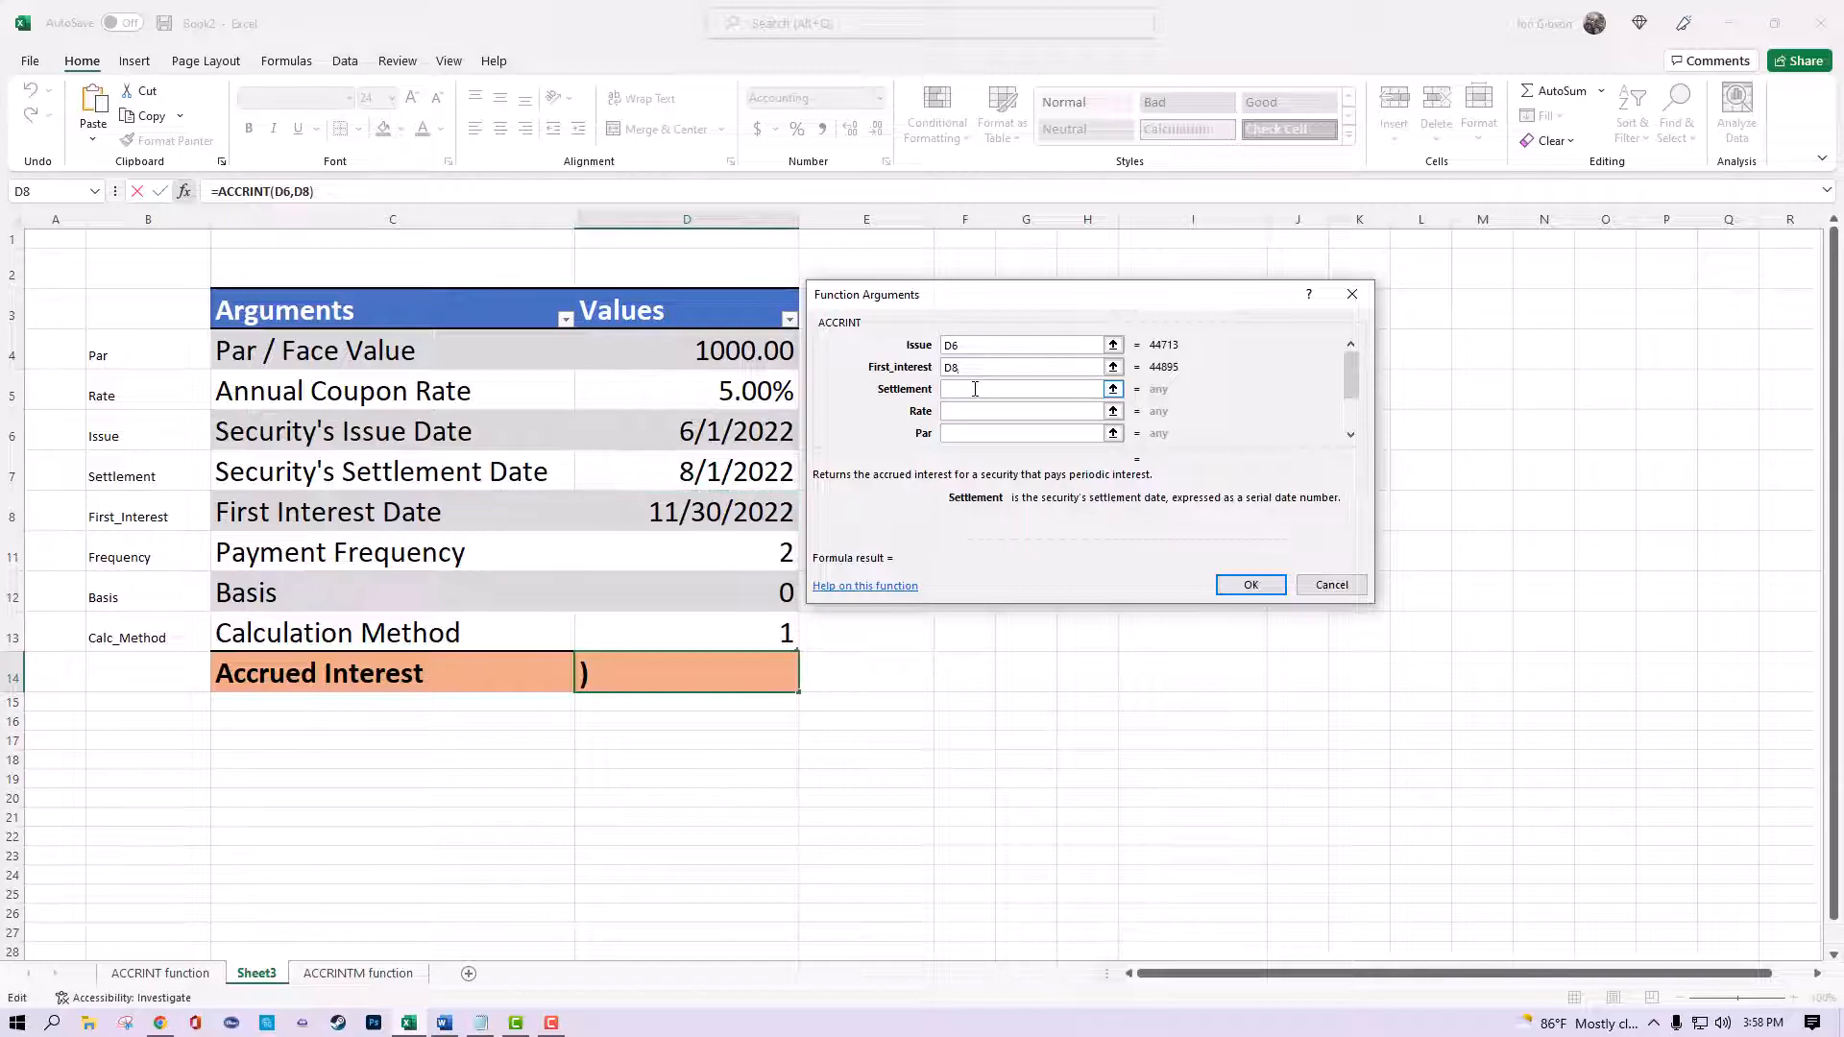
pyautogui.click(766, 475)
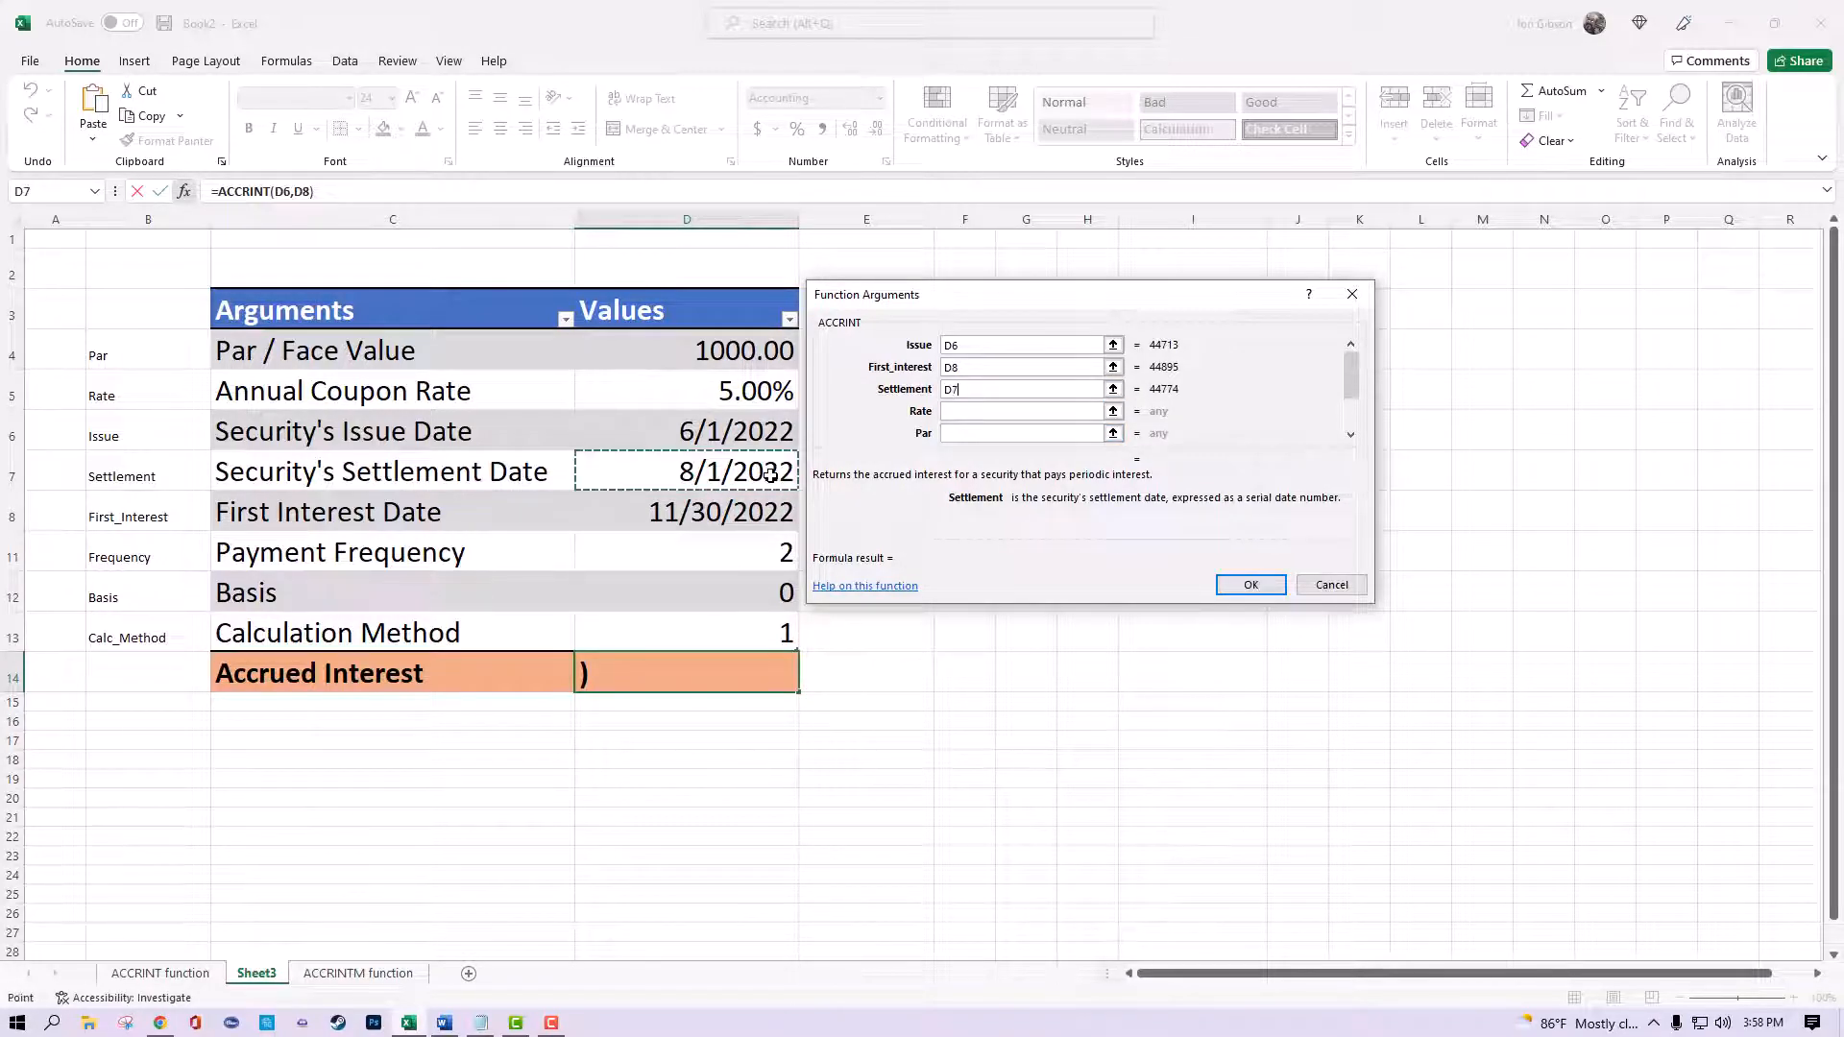
# - Set the ACCRINT Rate argument to D5 and the Par argument to D4
pyautogui.click(978, 412)
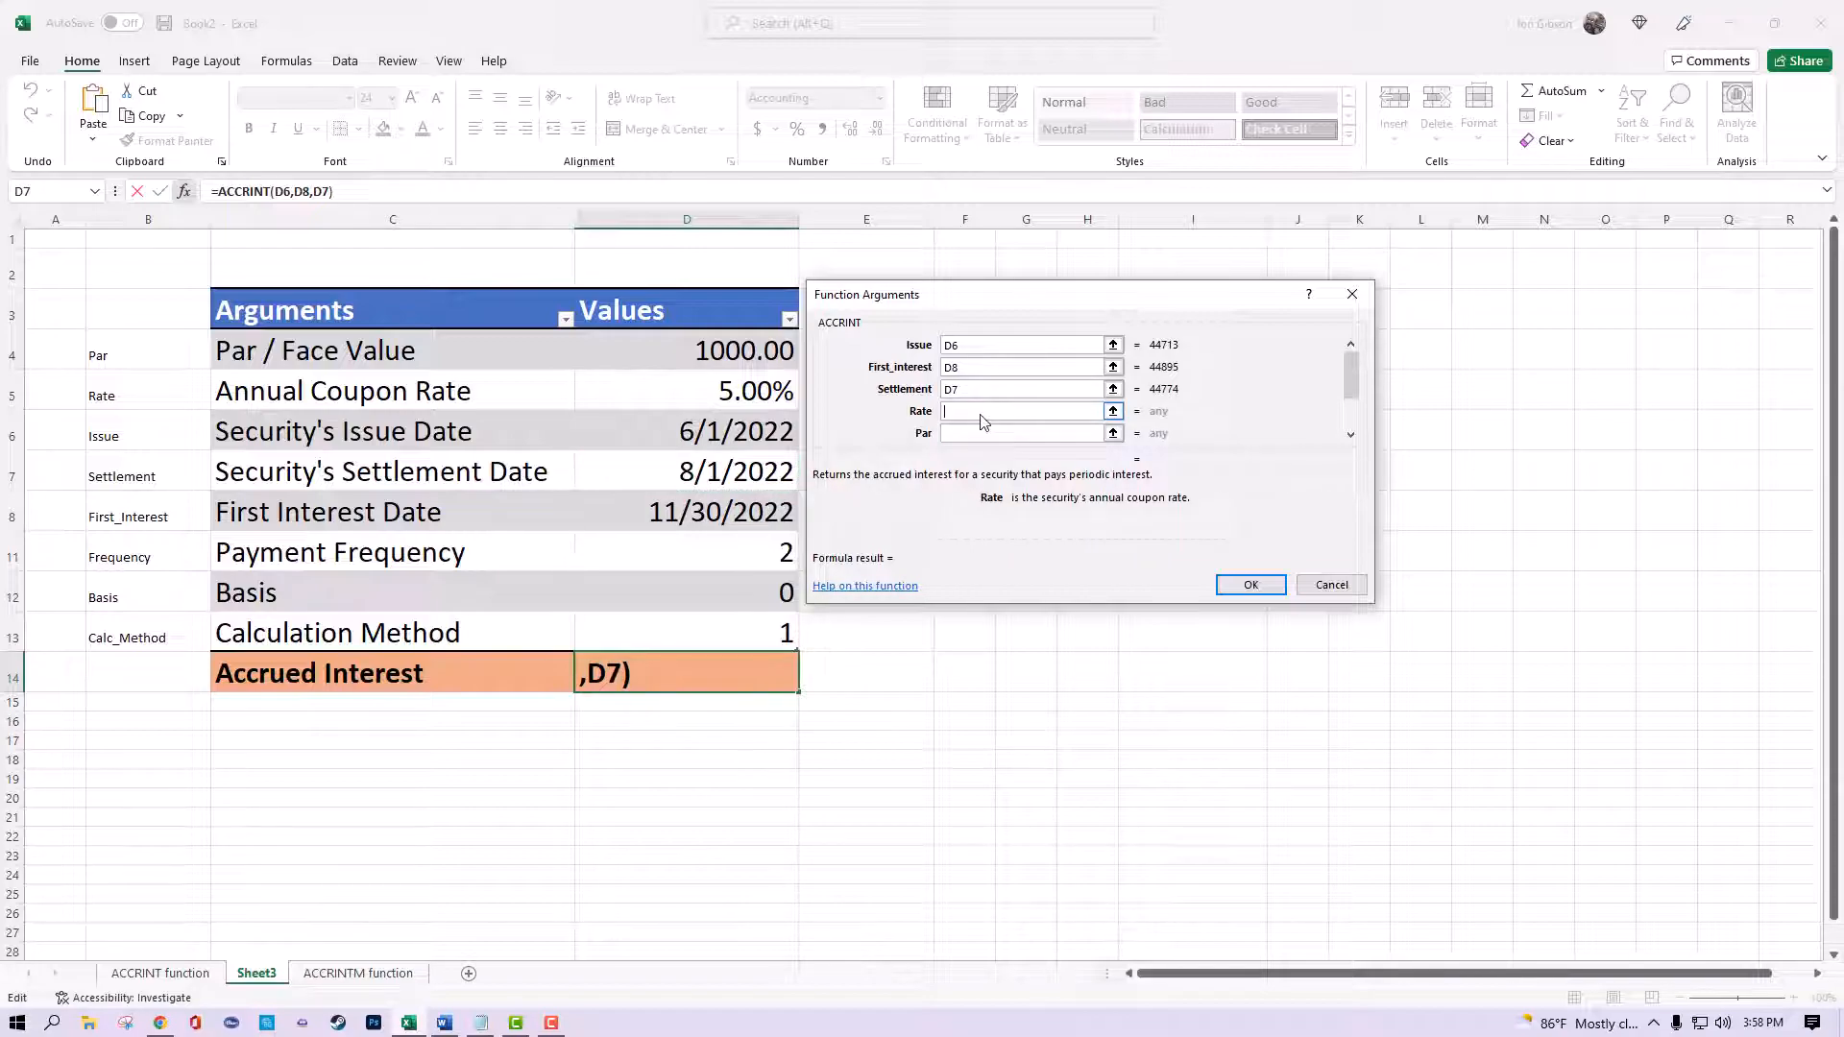
pyautogui.click(668, 392)
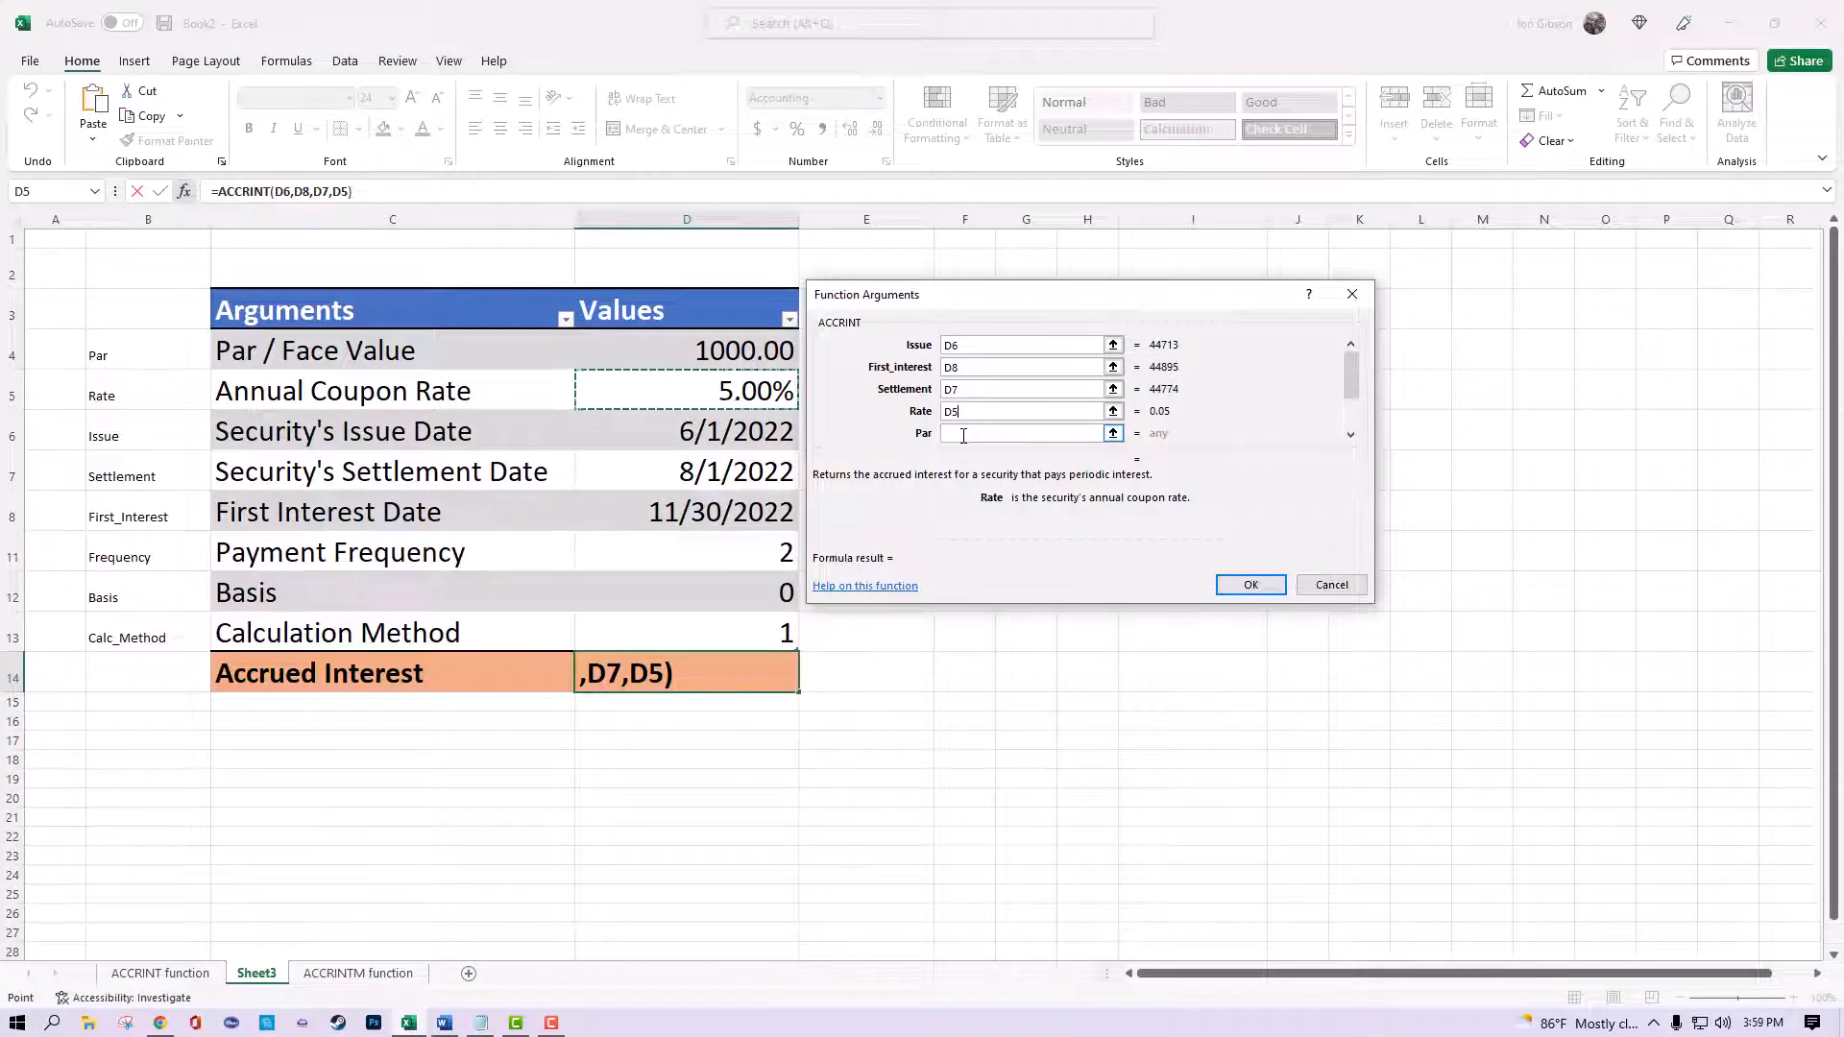
pyautogui.click(964, 437)
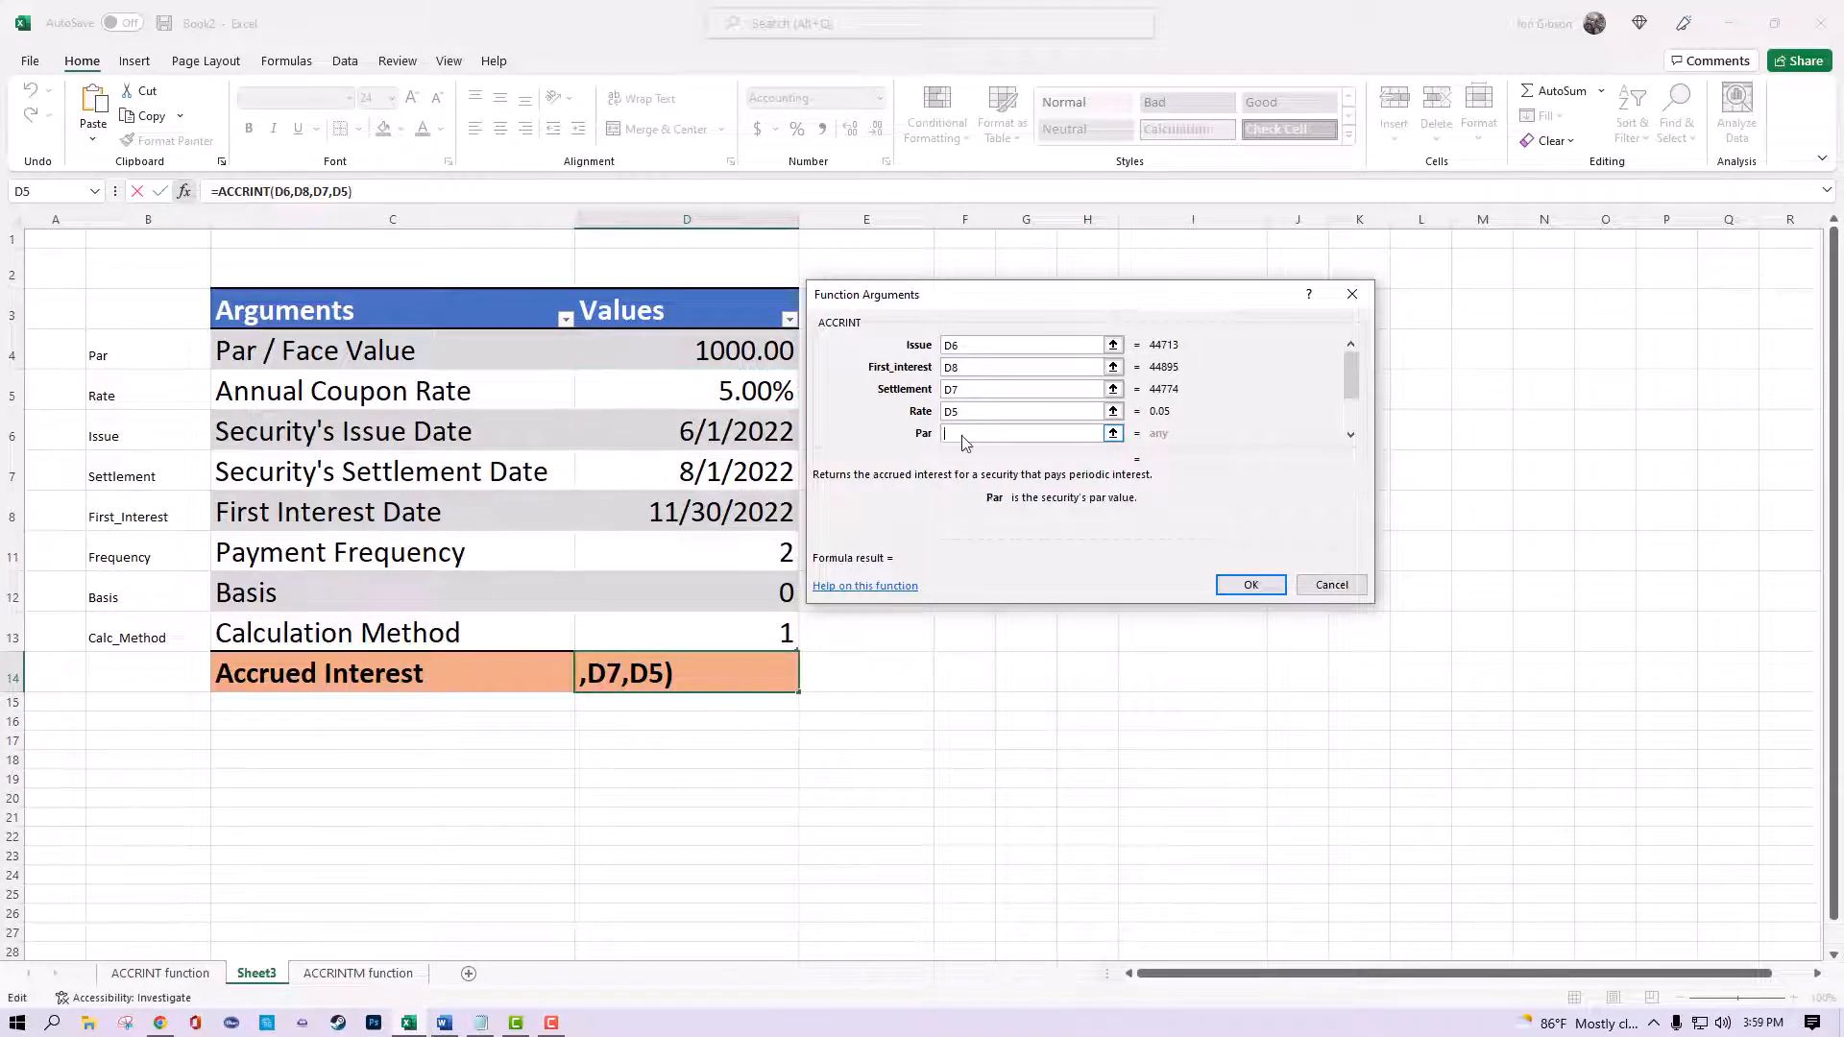
pyautogui.click(670, 351)
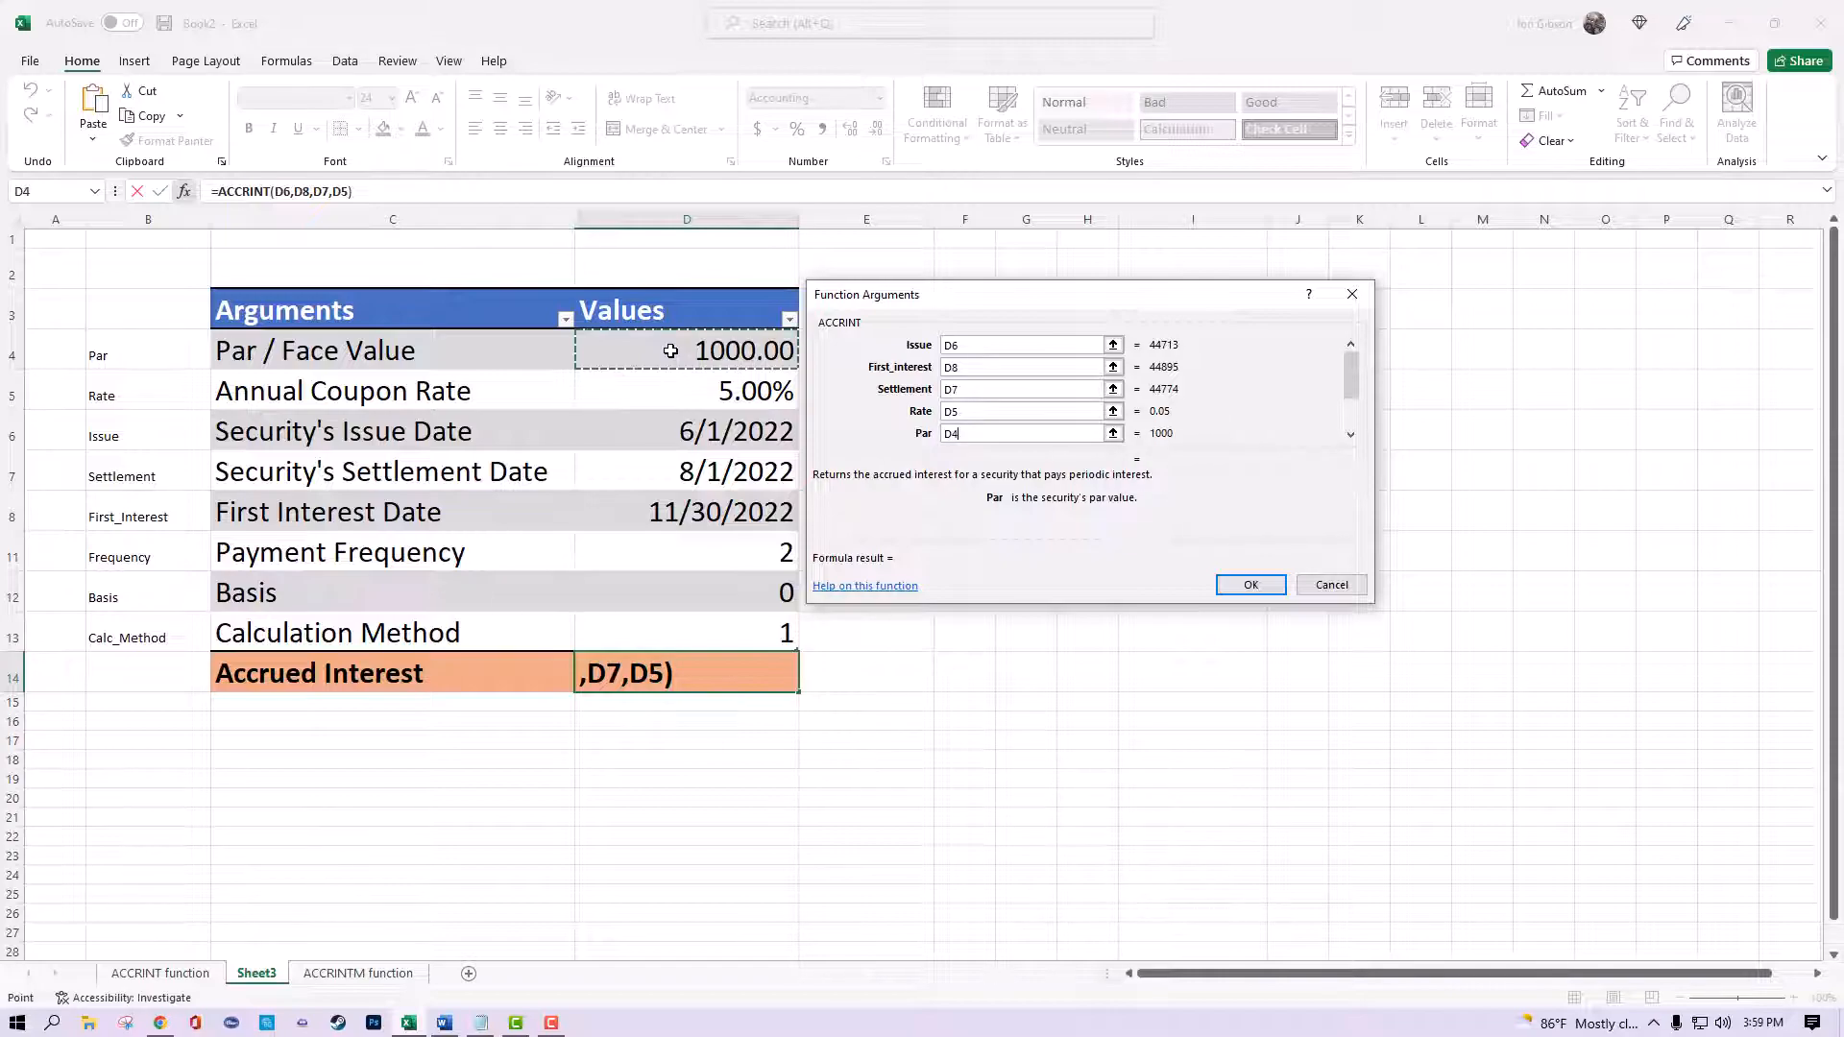
# - Set Frequency to D11, Basis to D12 and Calc_method to D13, and complete the ACCRINT formula
pyautogui.click(965, 391)
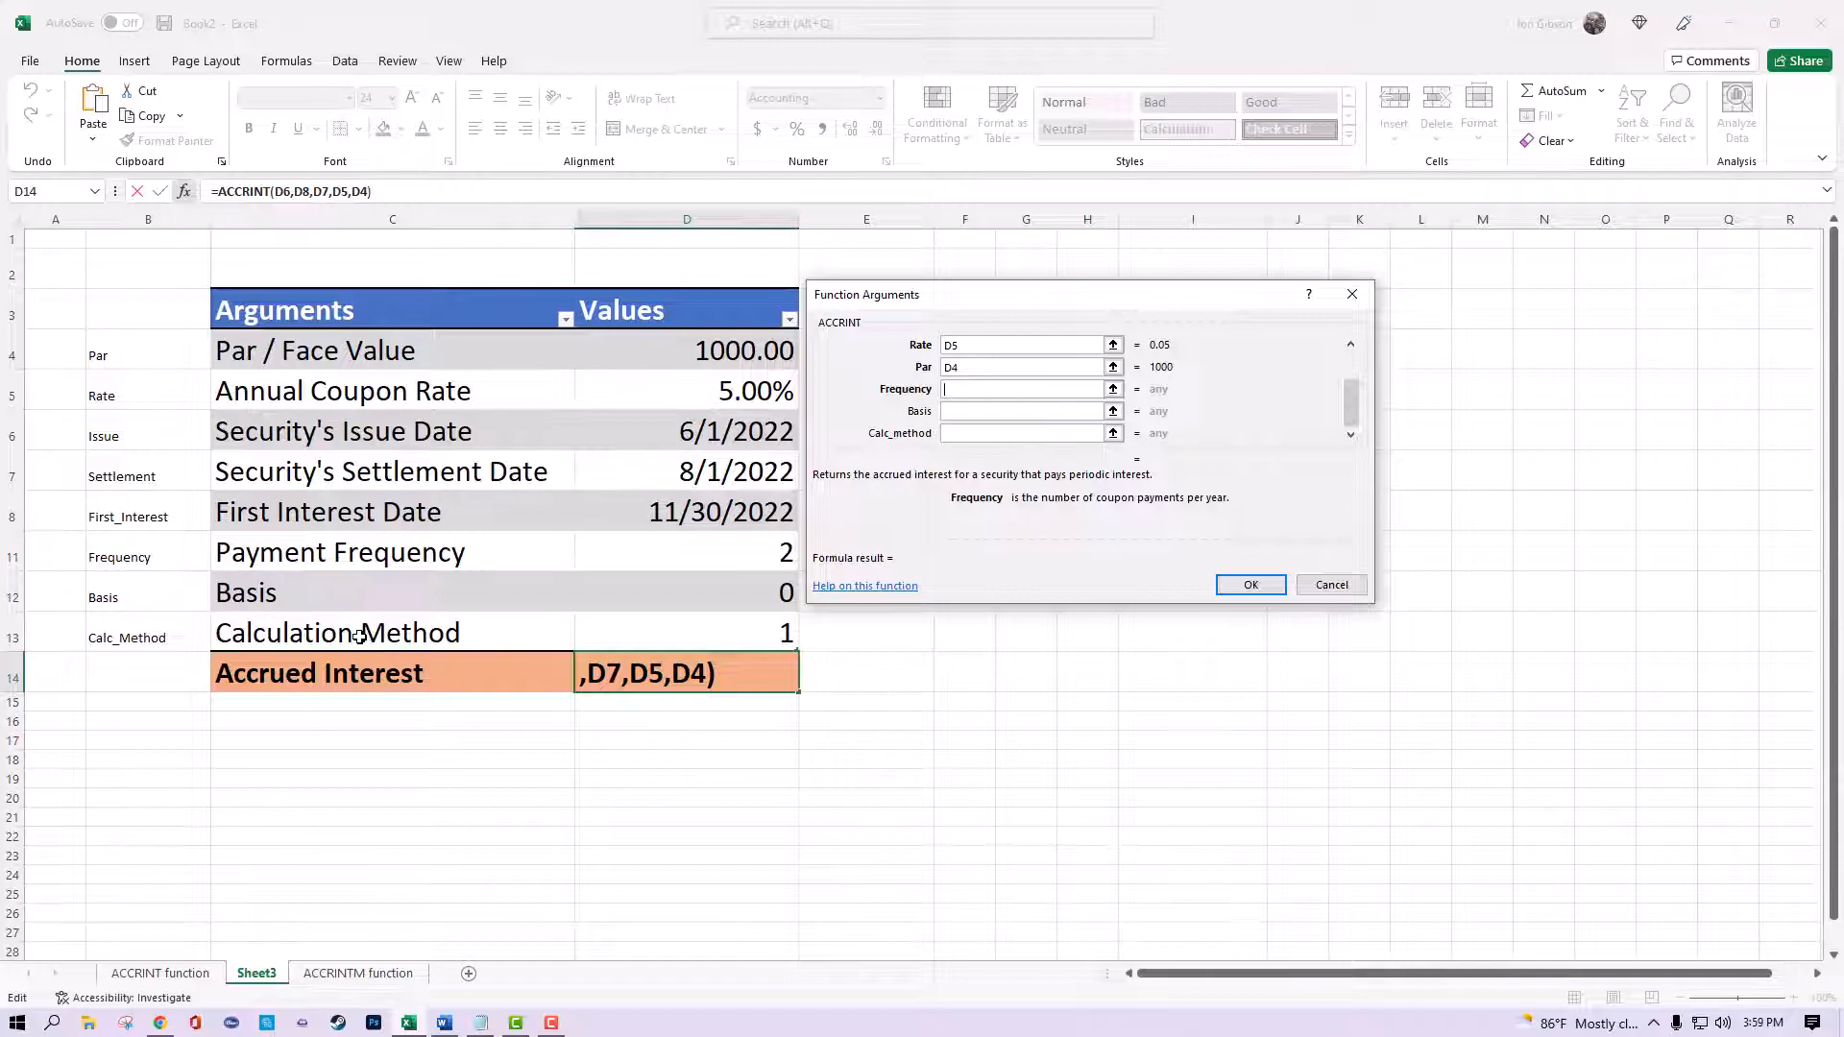
pyautogui.click(733, 560)
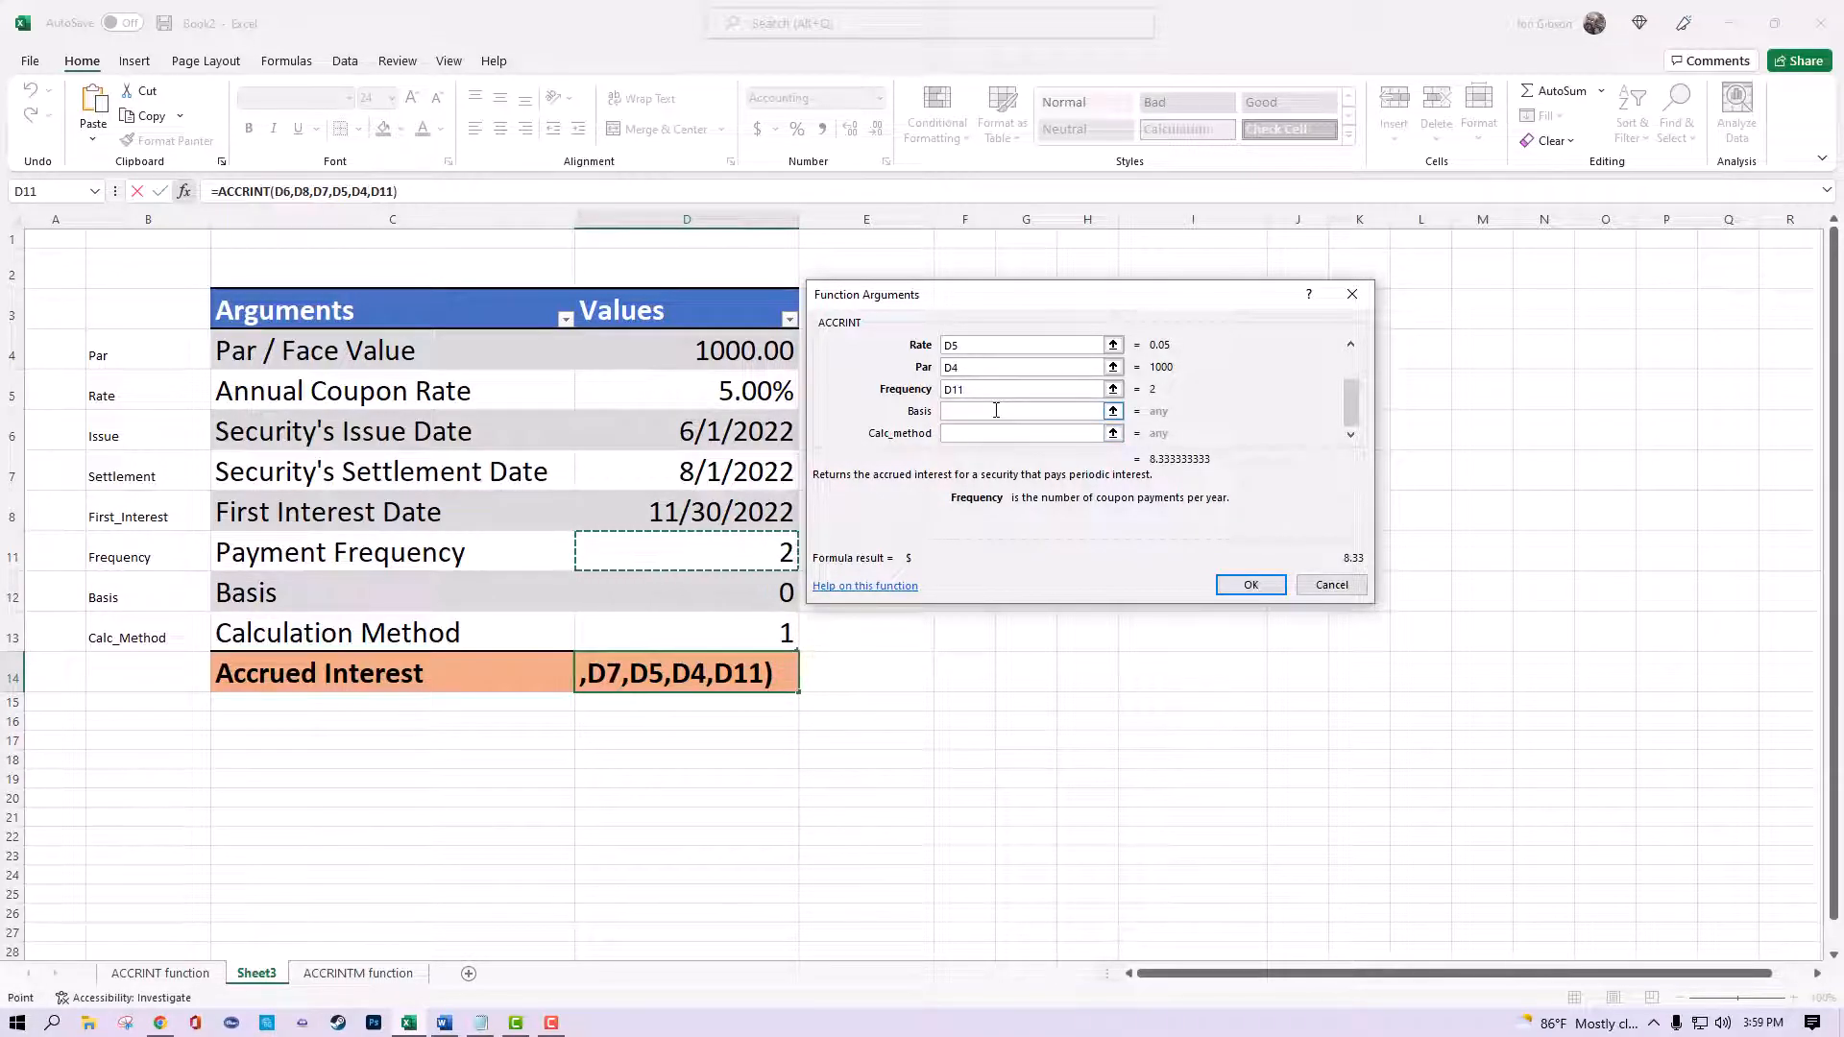
pyautogui.click(976, 412)
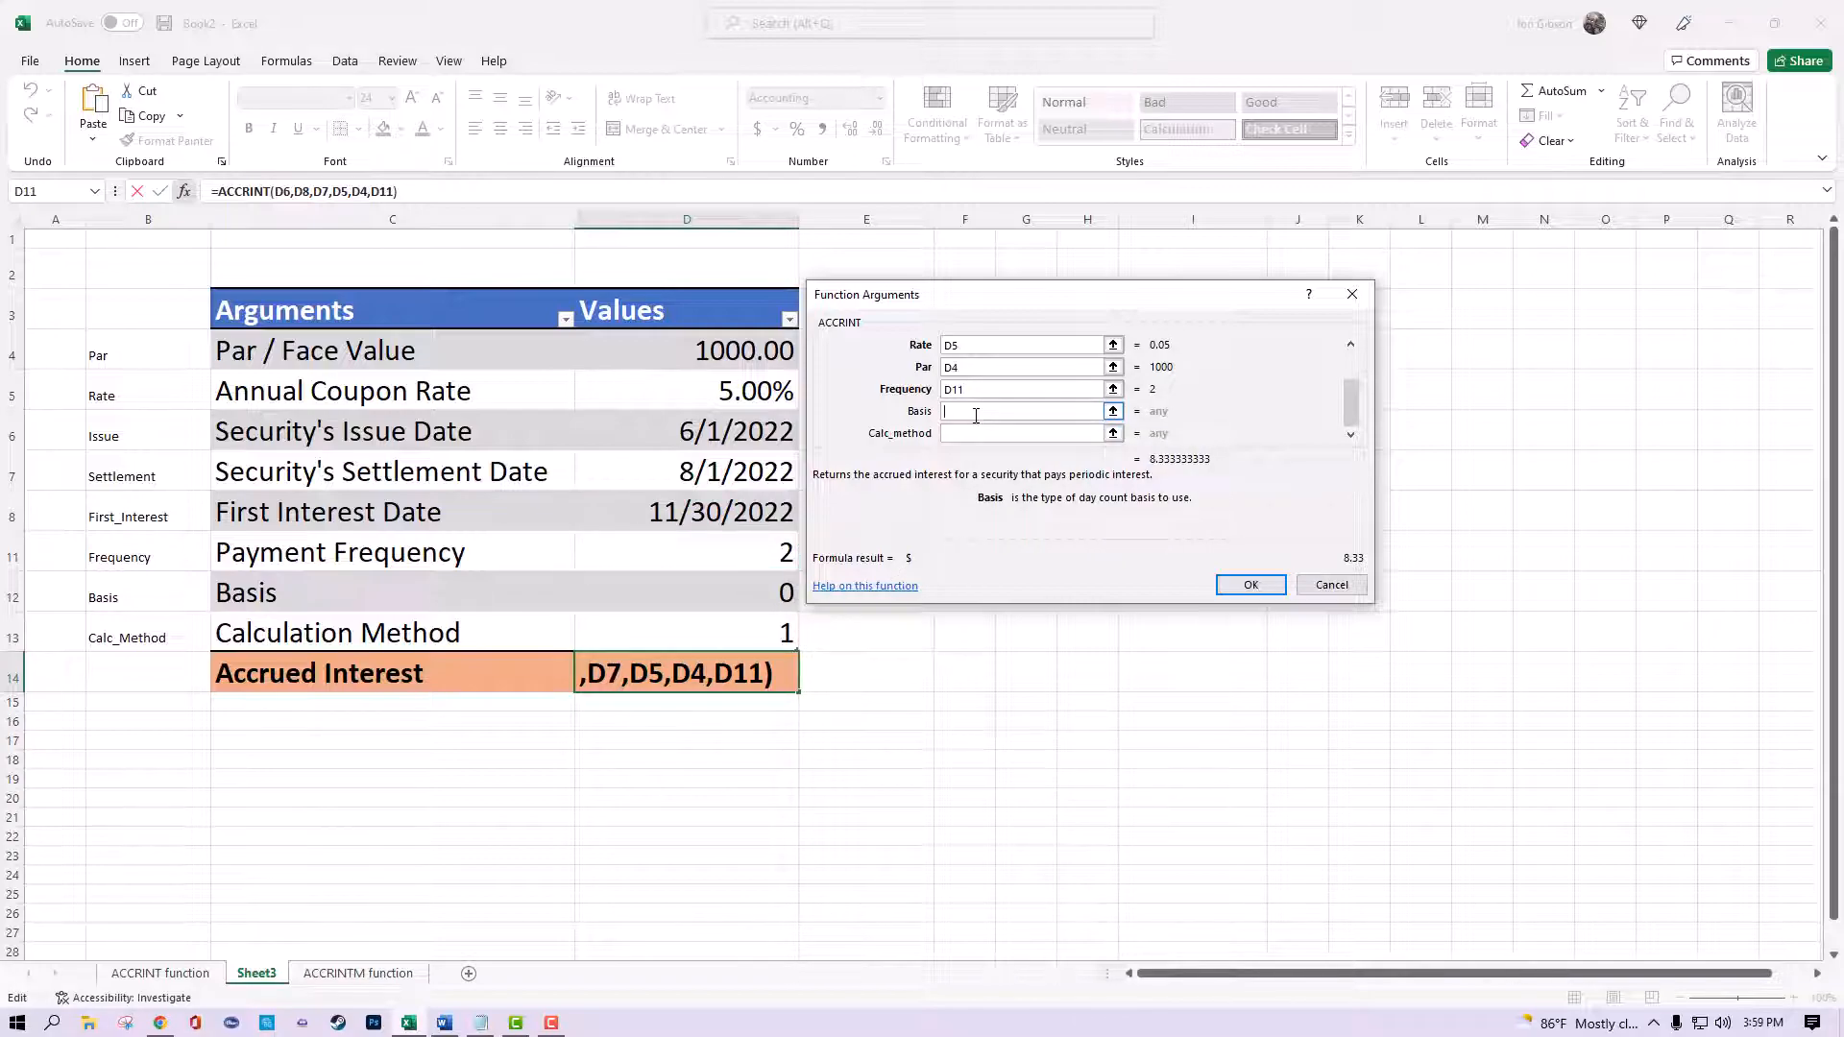
pyautogui.click(979, 435)
pyautogui.click(724, 593)
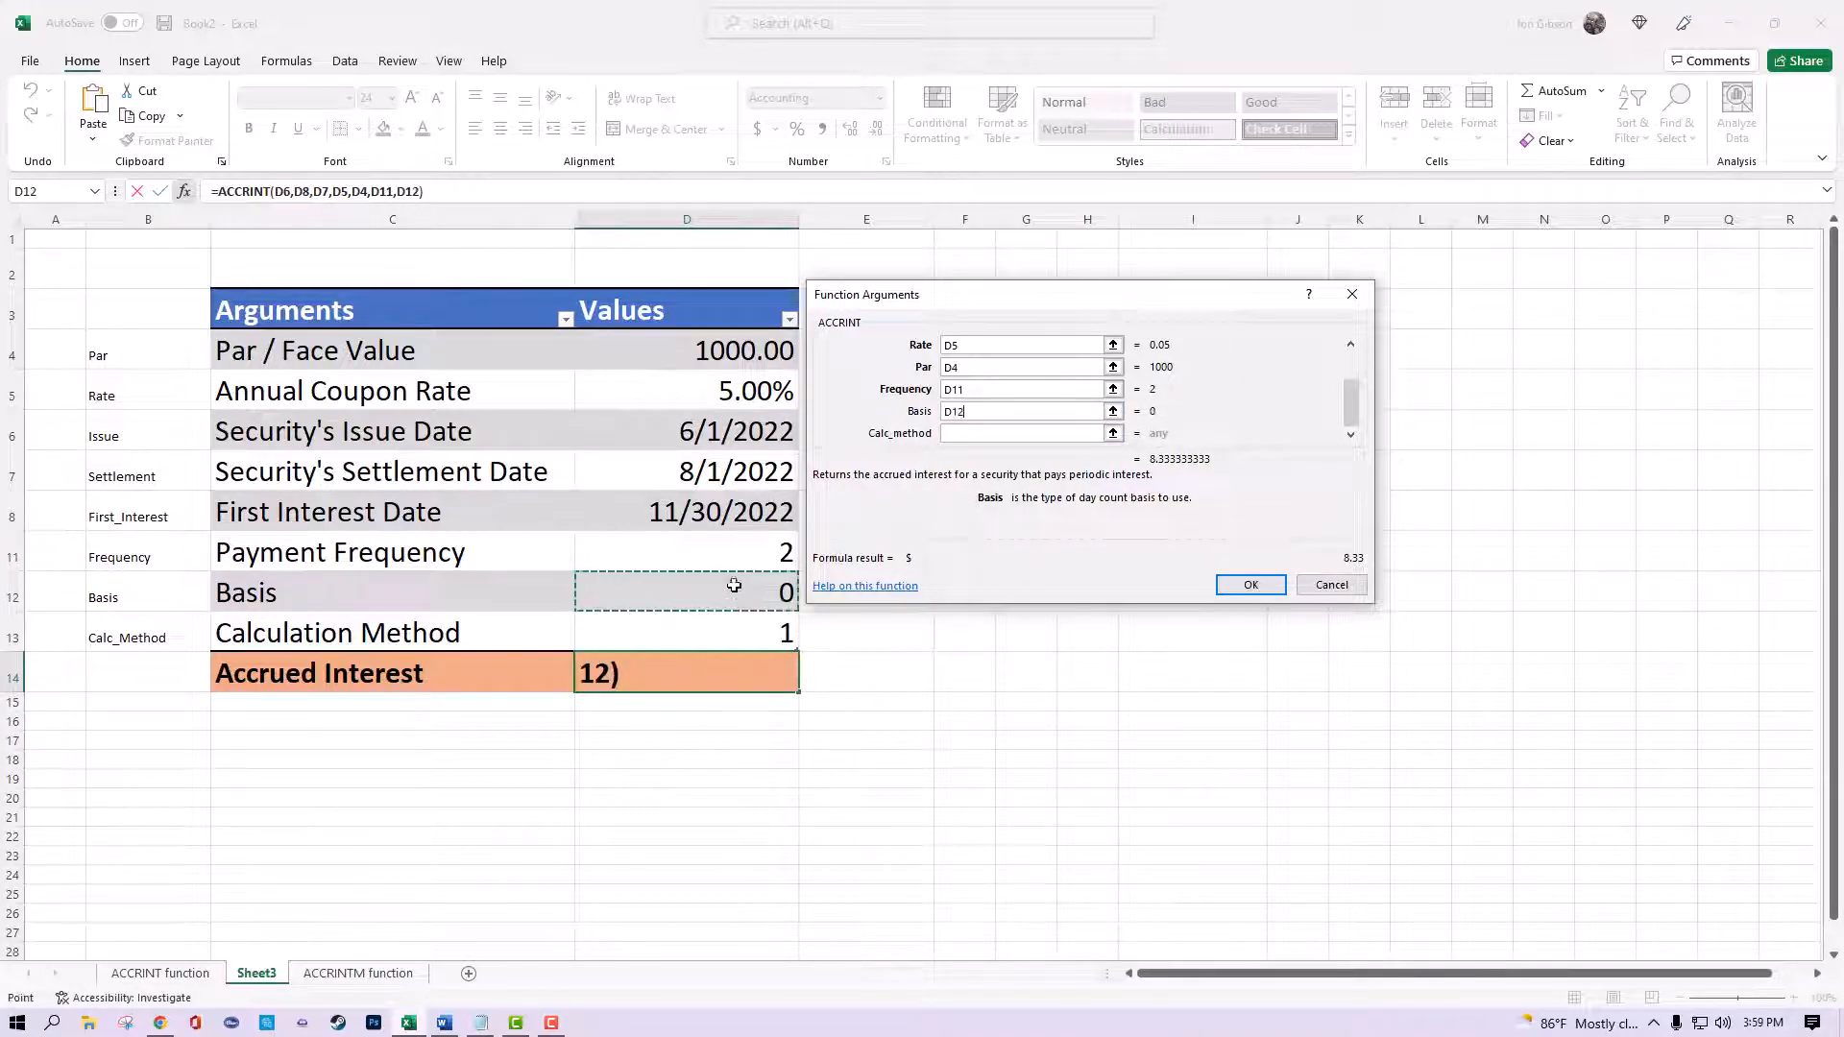
pyautogui.click(970, 435)
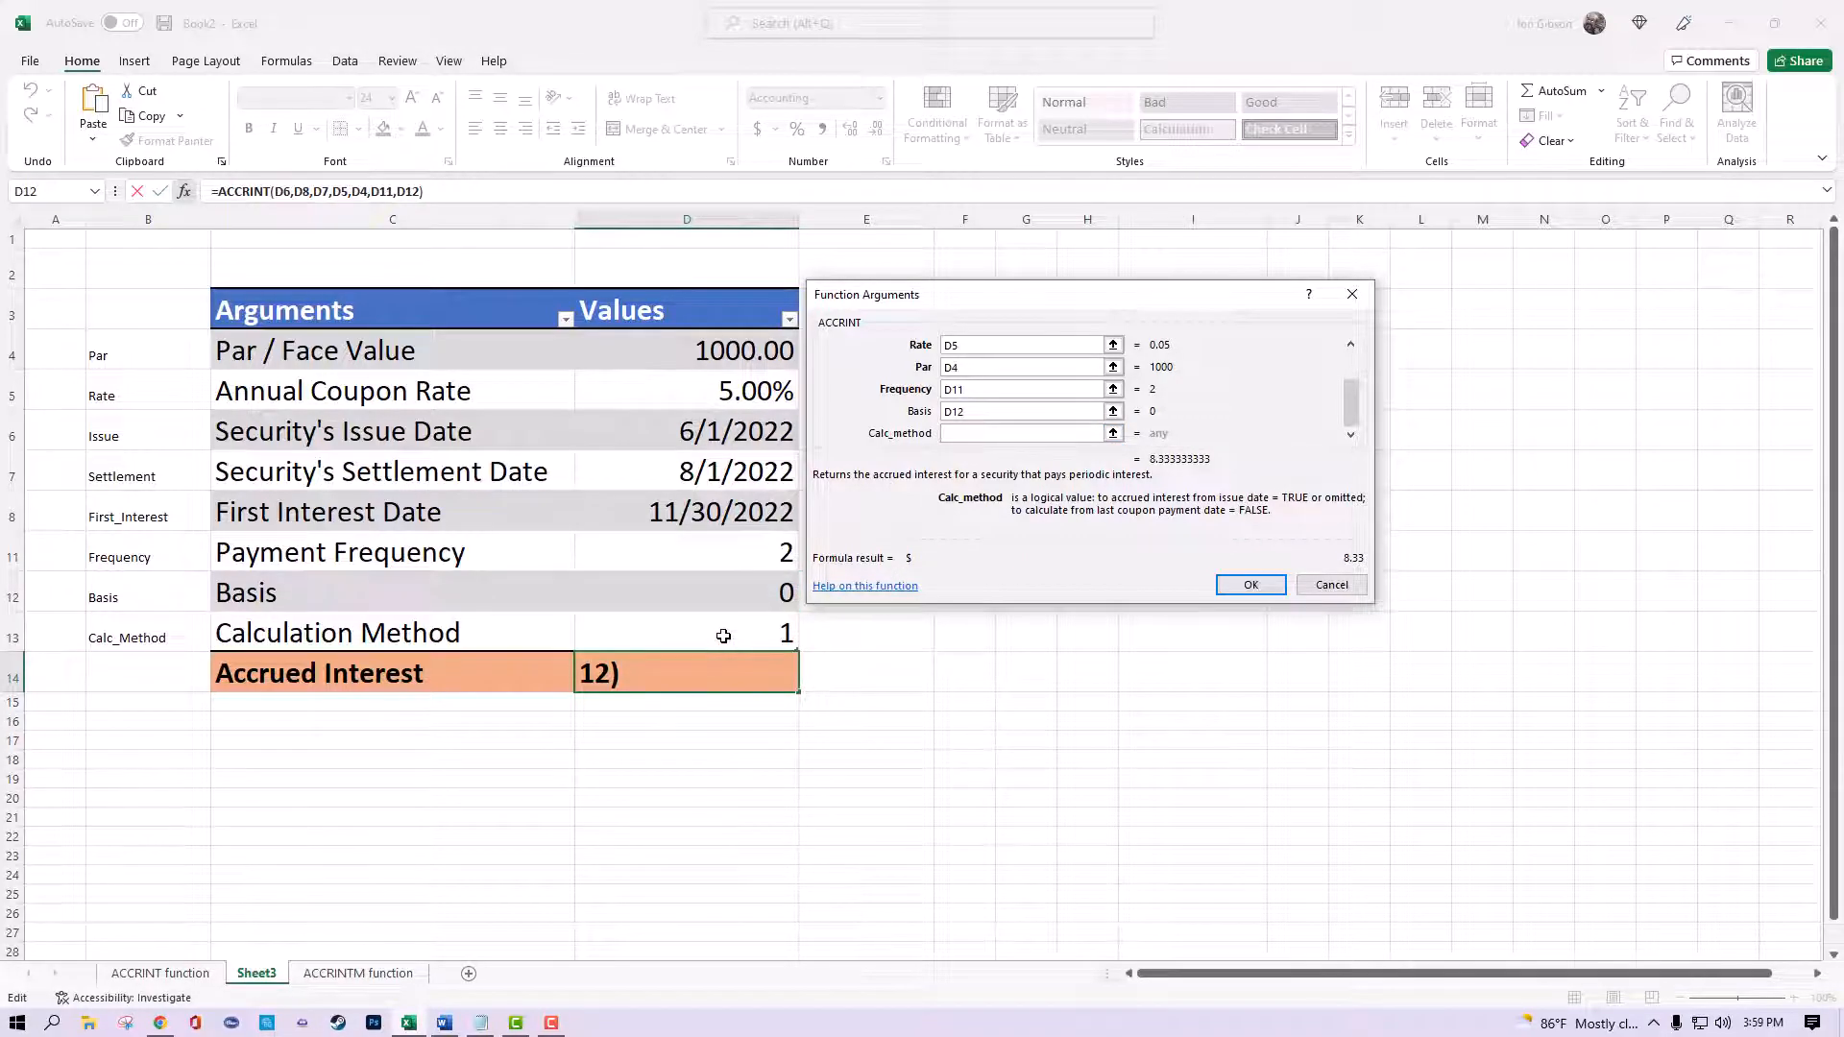
pyautogui.click(721, 637)
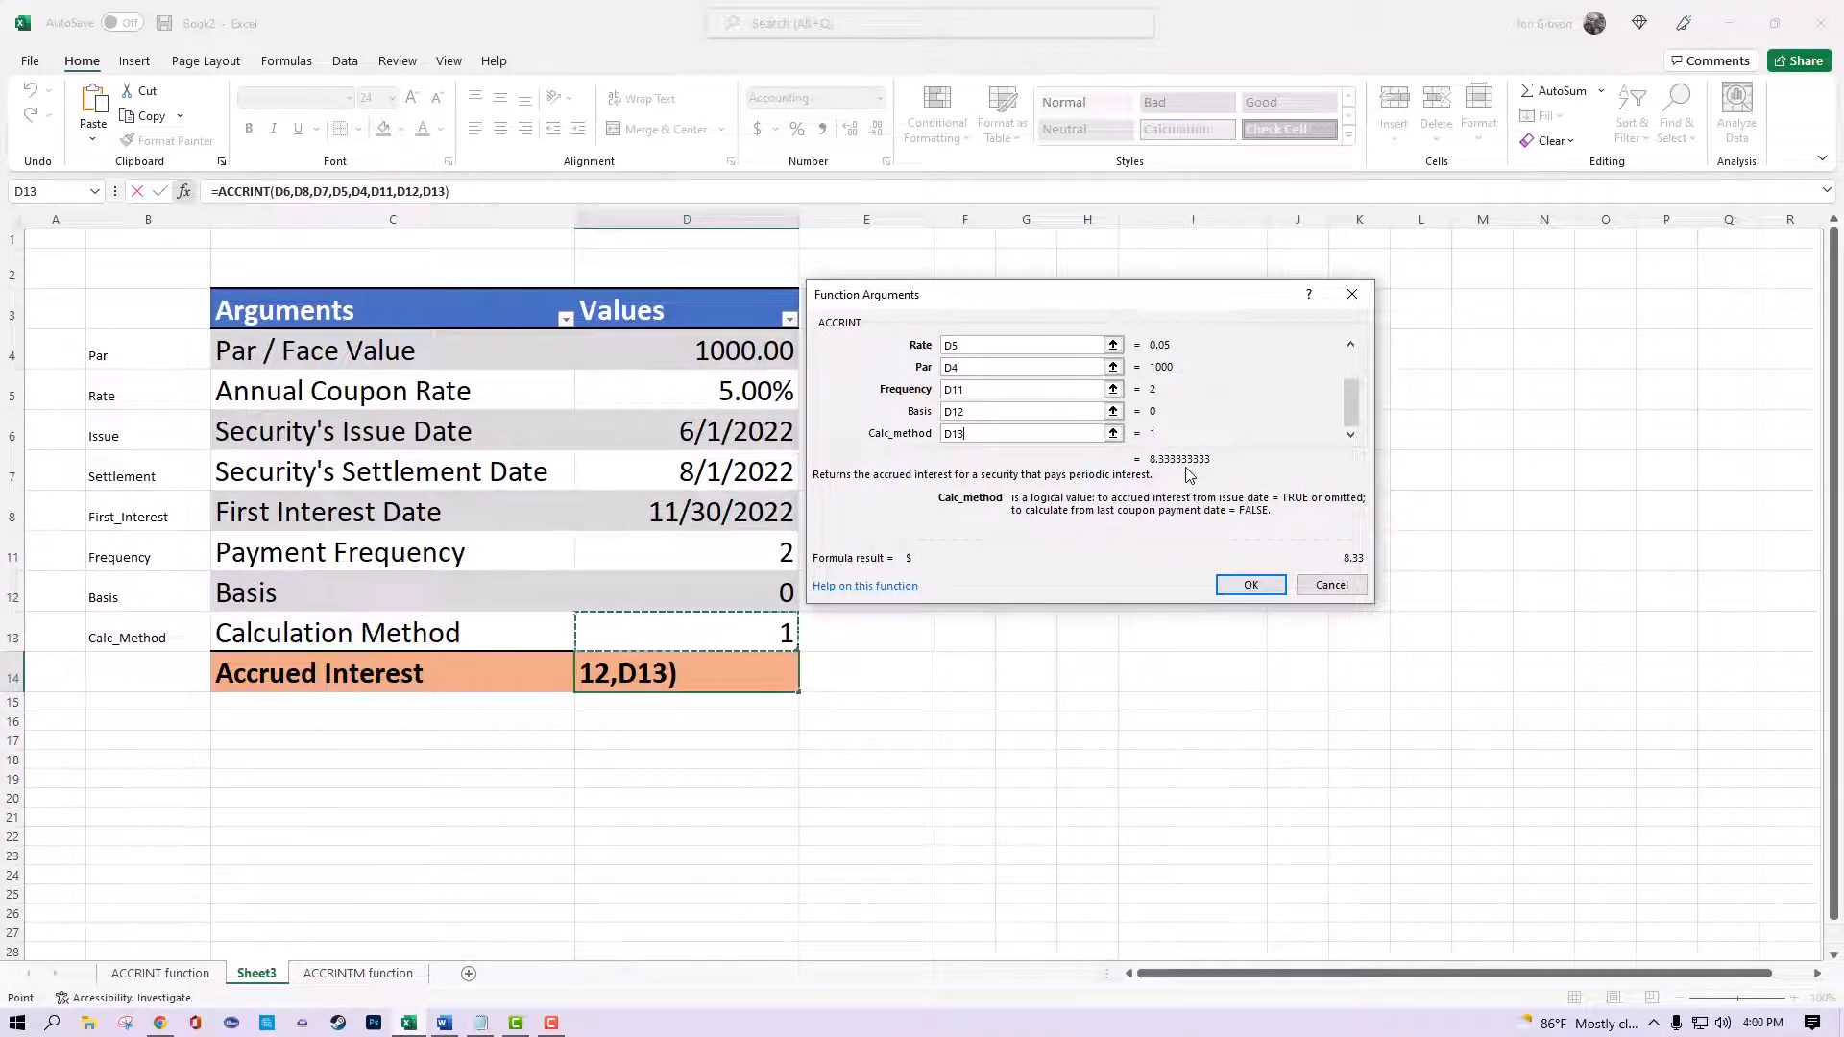
pyautogui.click(1251, 587)
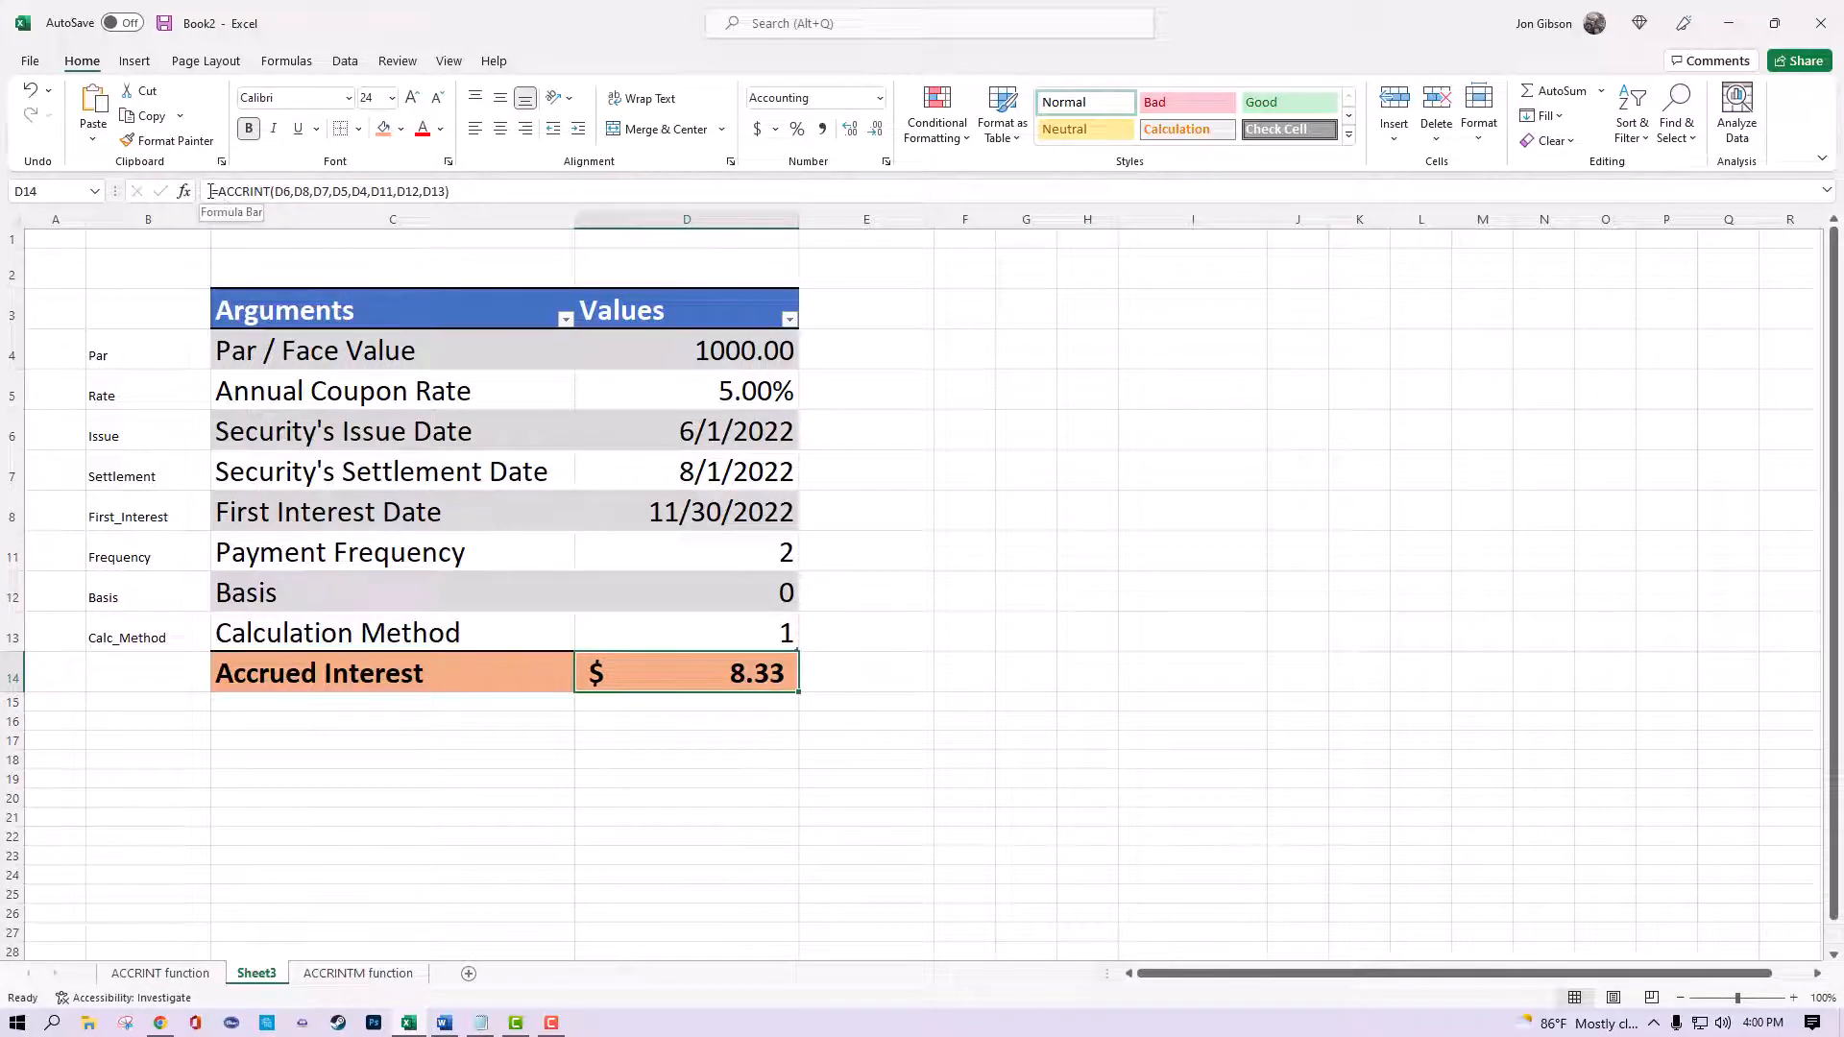
# - Examine each argument of the ACCRINT formula in D14, from issue to calculation method, against the table cell it references
pyautogui.click(245, 188)
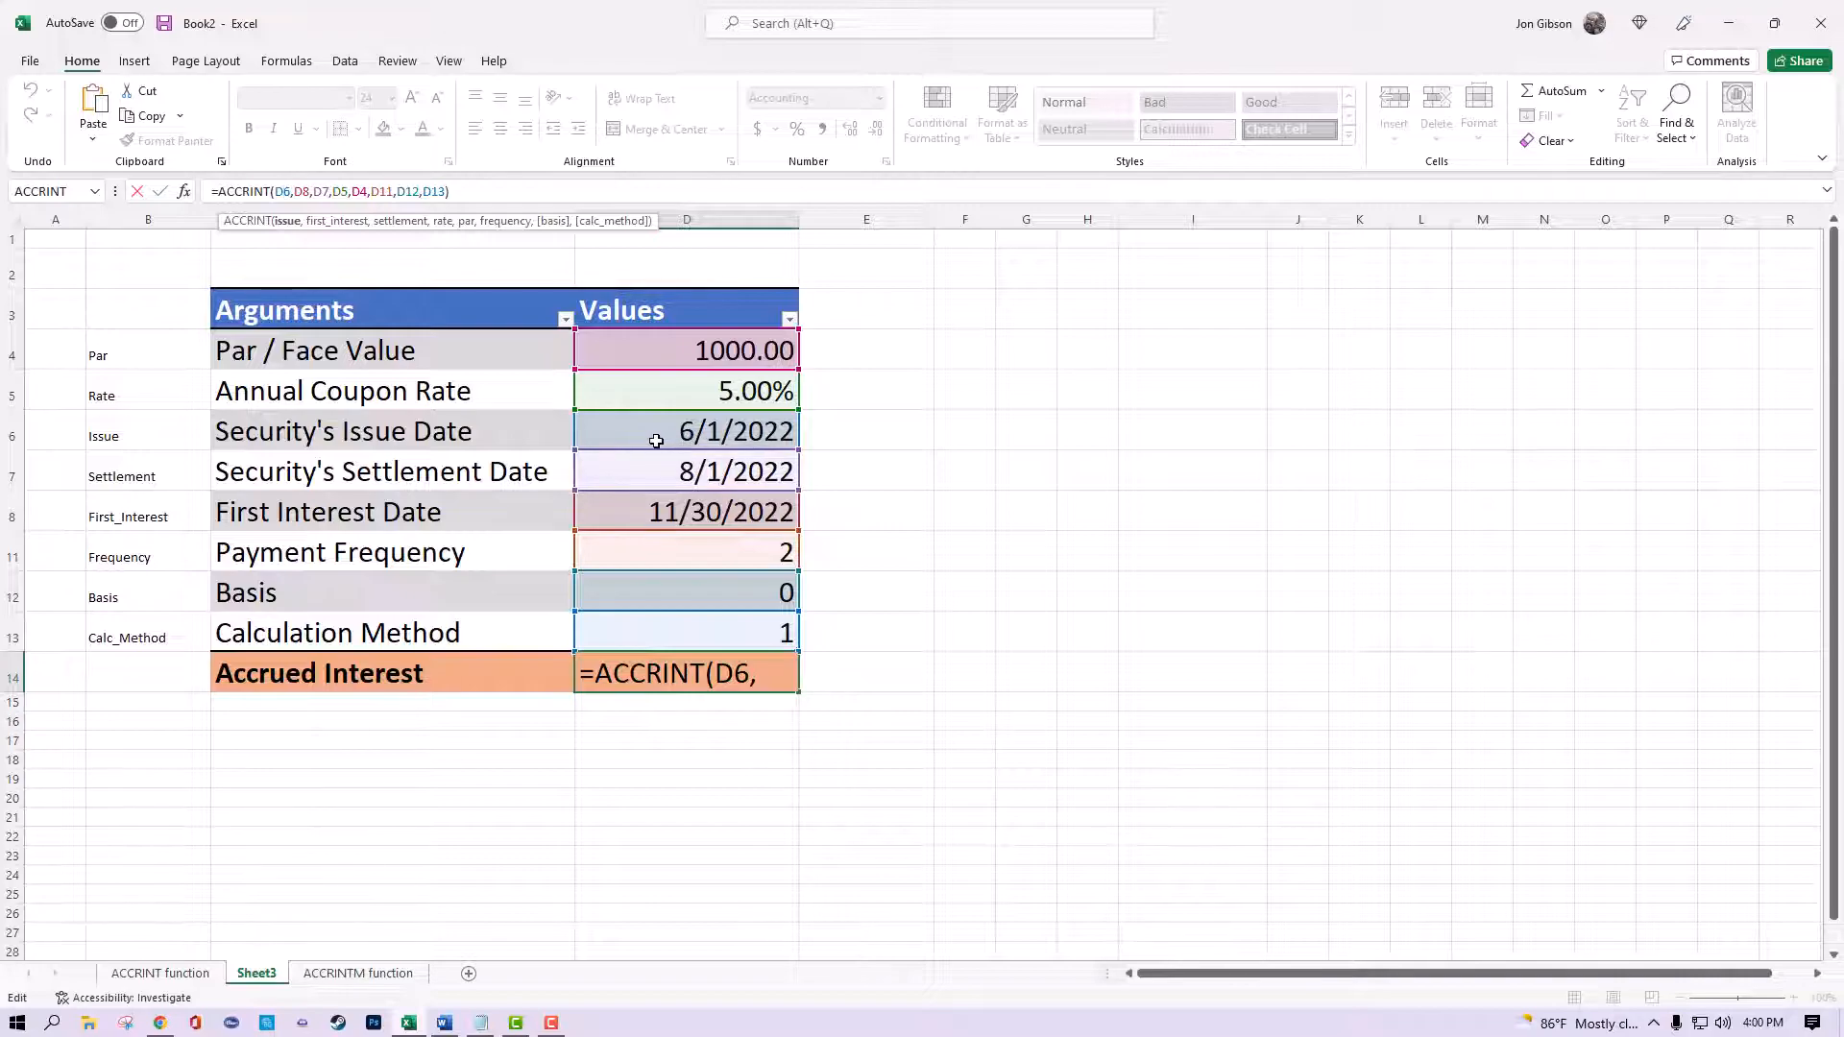
pyautogui.click(277, 200)
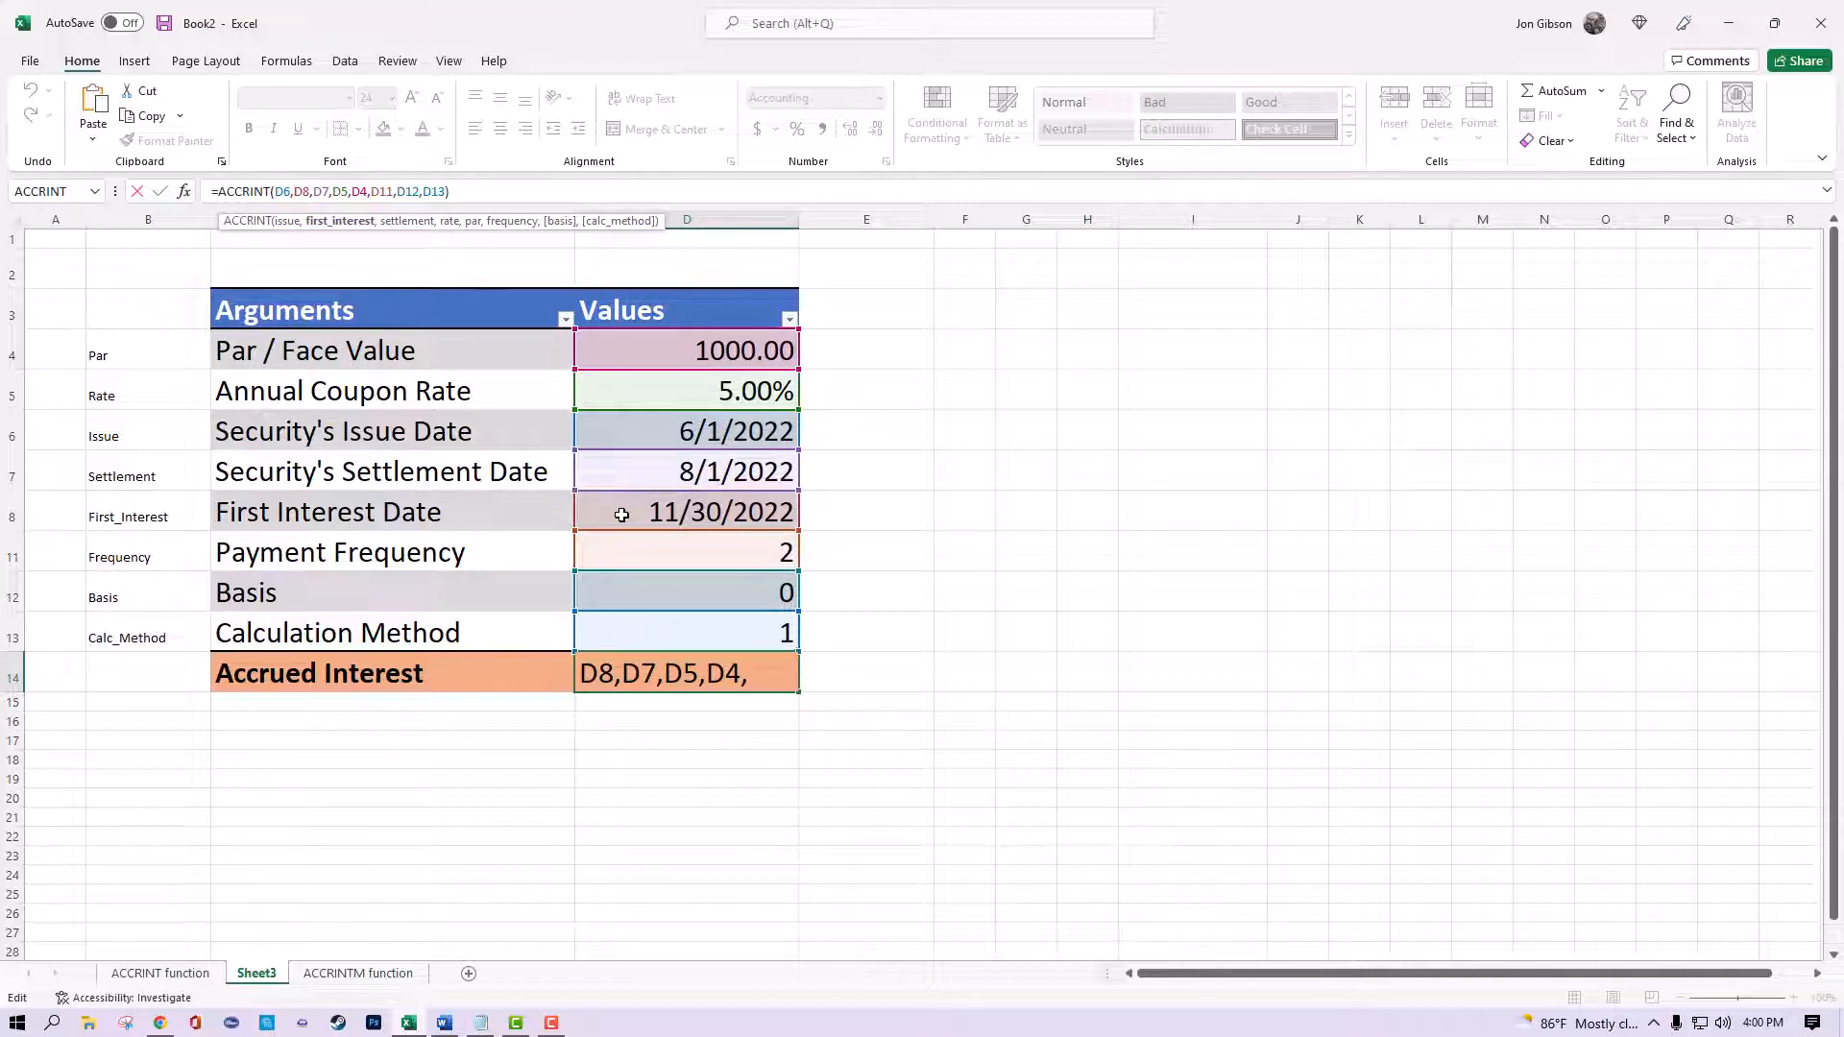
pyautogui.click(316, 192)
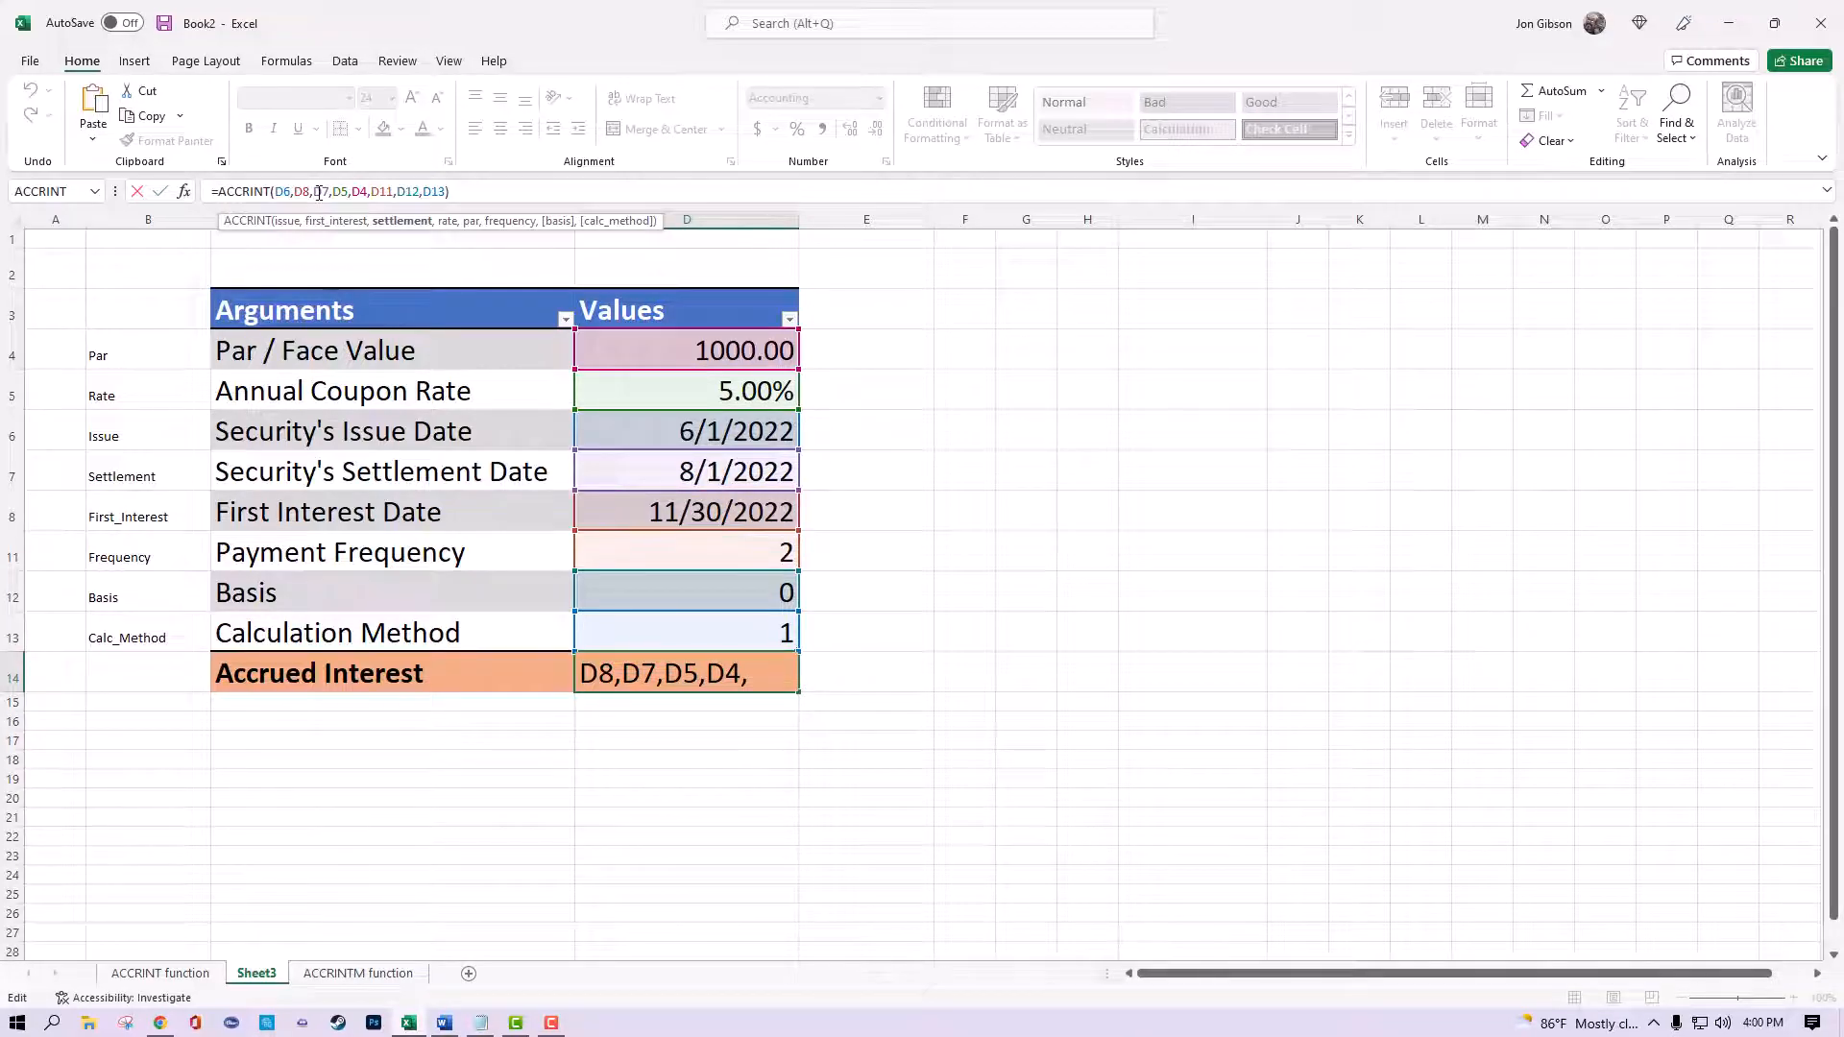
pyautogui.click(340, 193)
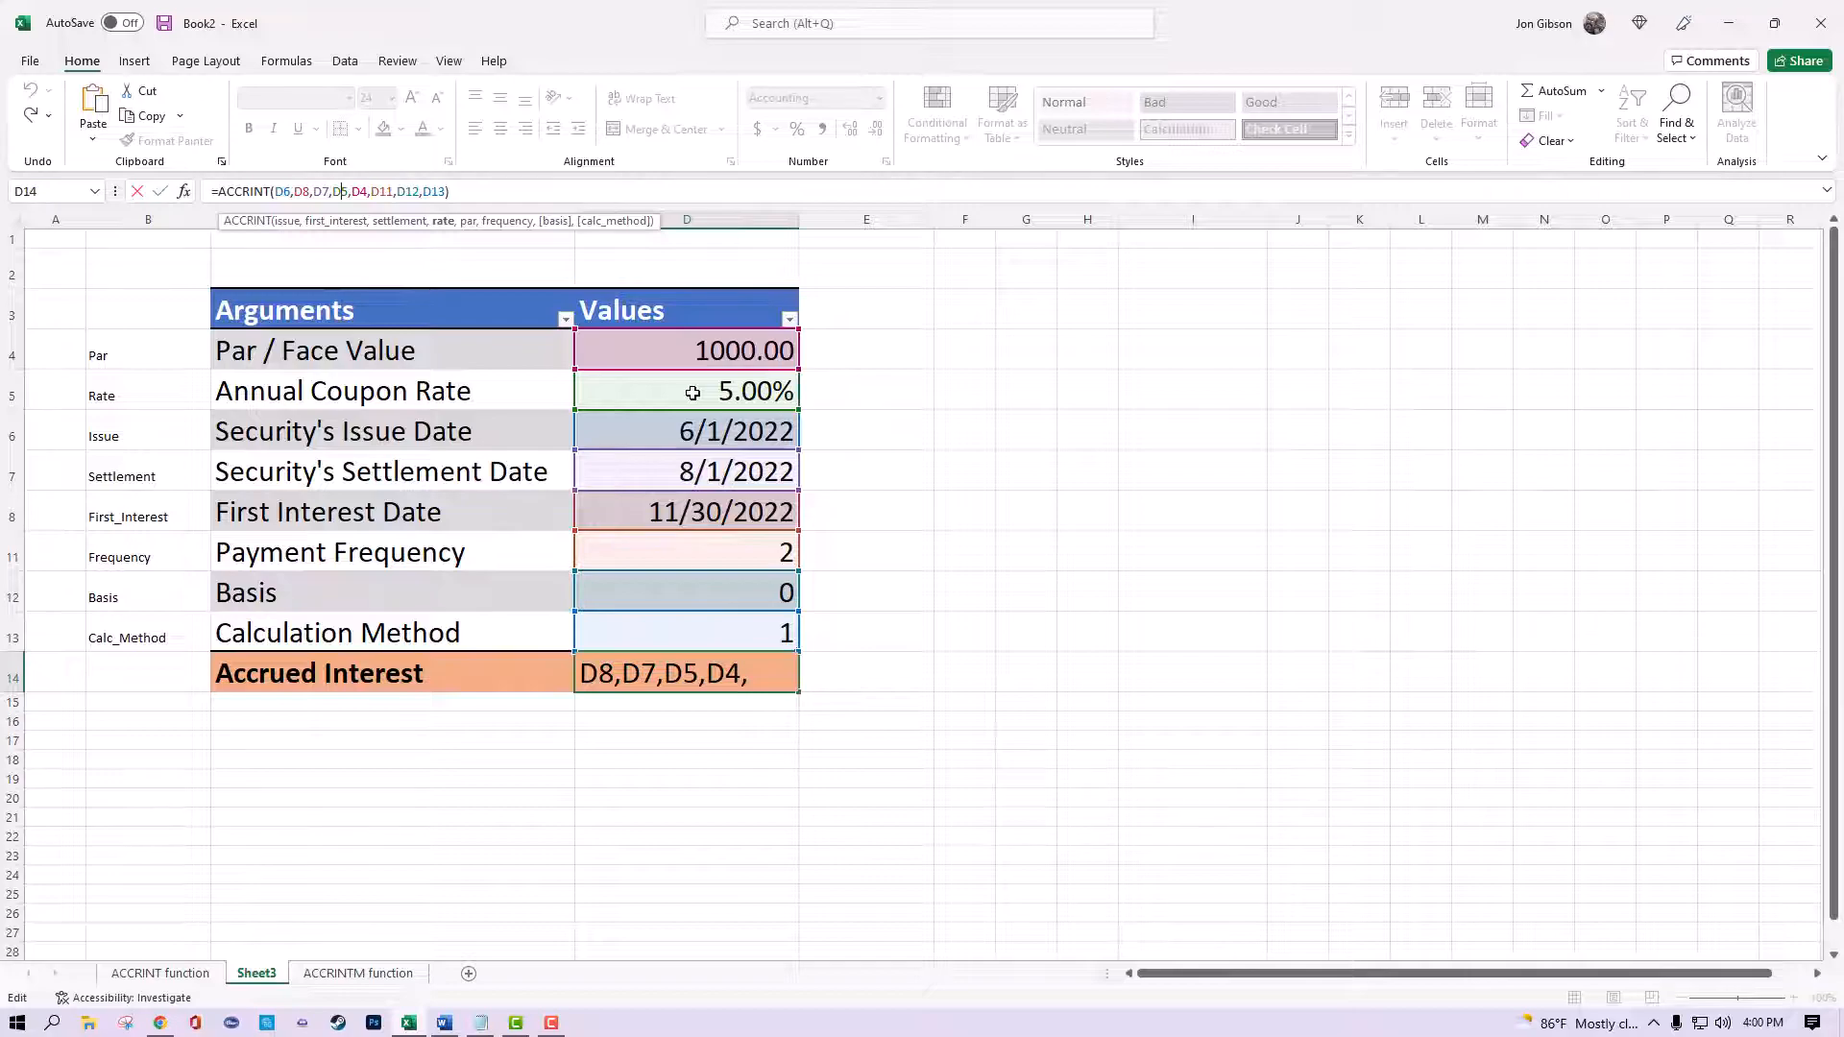
pyautogui.click(361, 193)
pyautogui.click(381, 192)
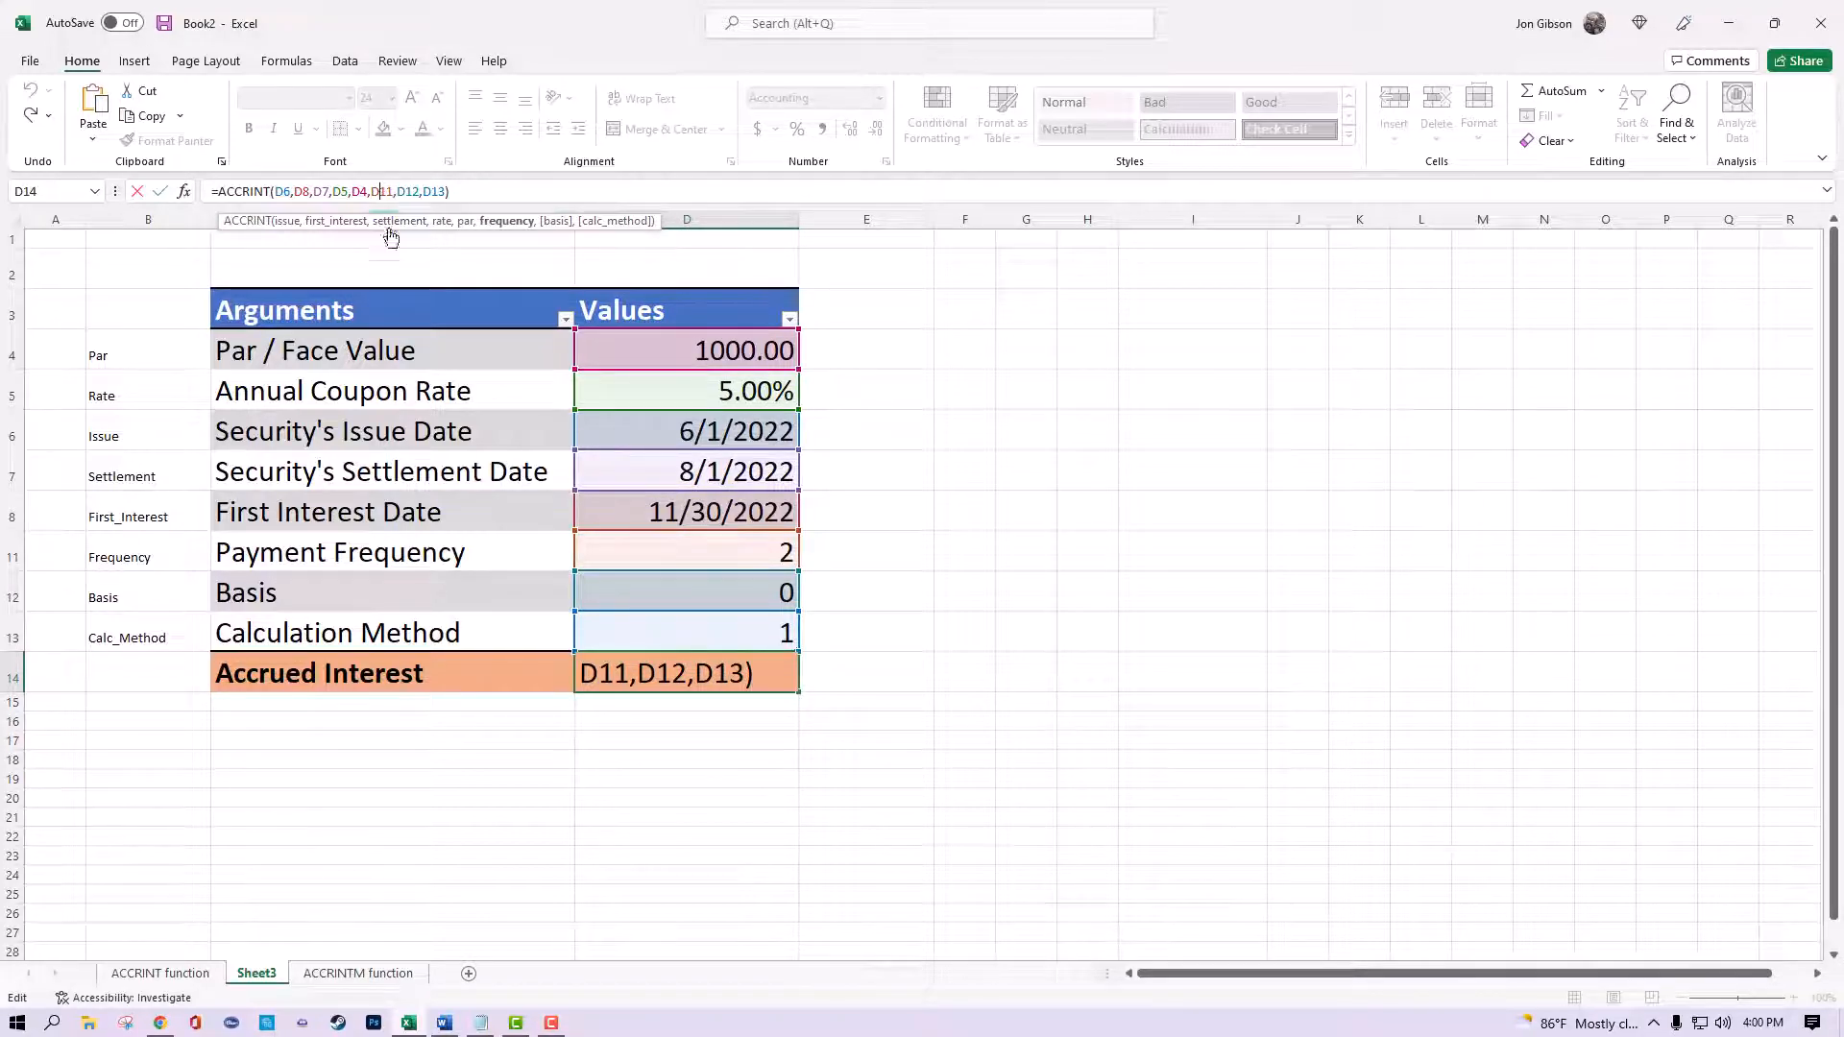
pyautogui.click(408, 191)
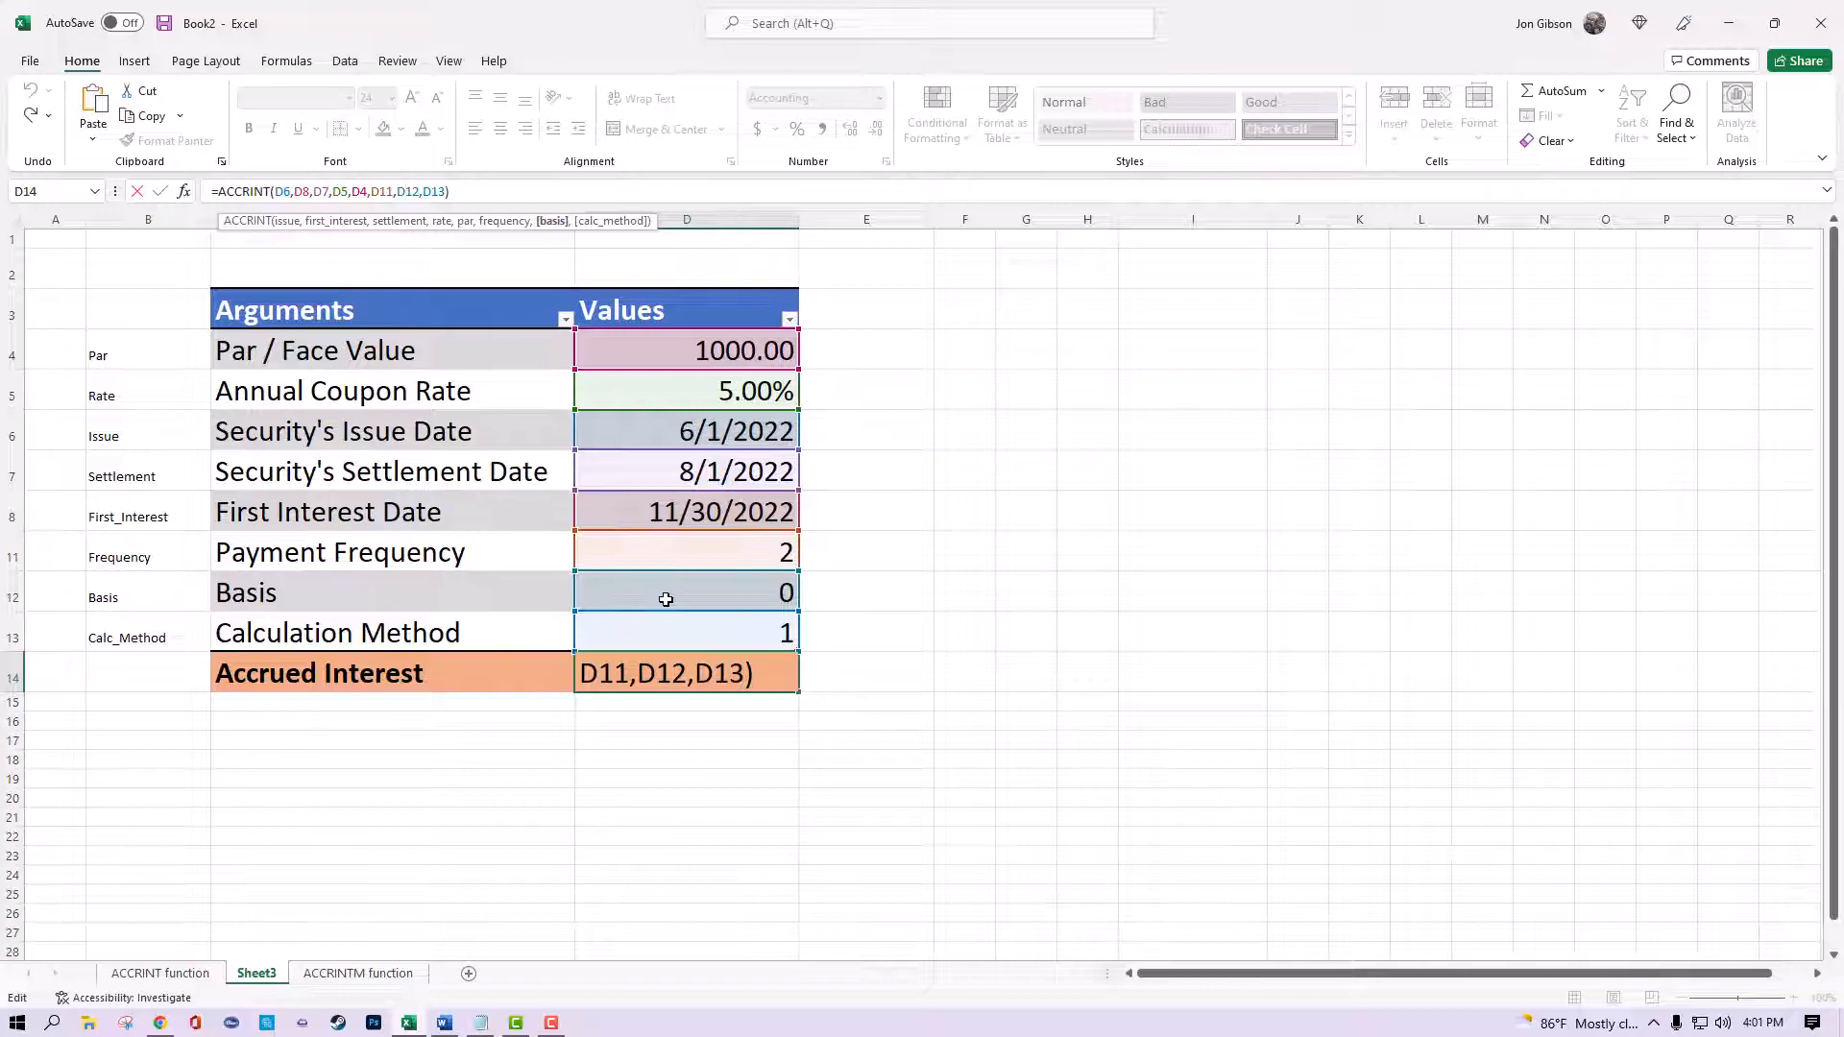
pyautogui.doubleClick(433, 192)
pyautogui.click(433, 190)
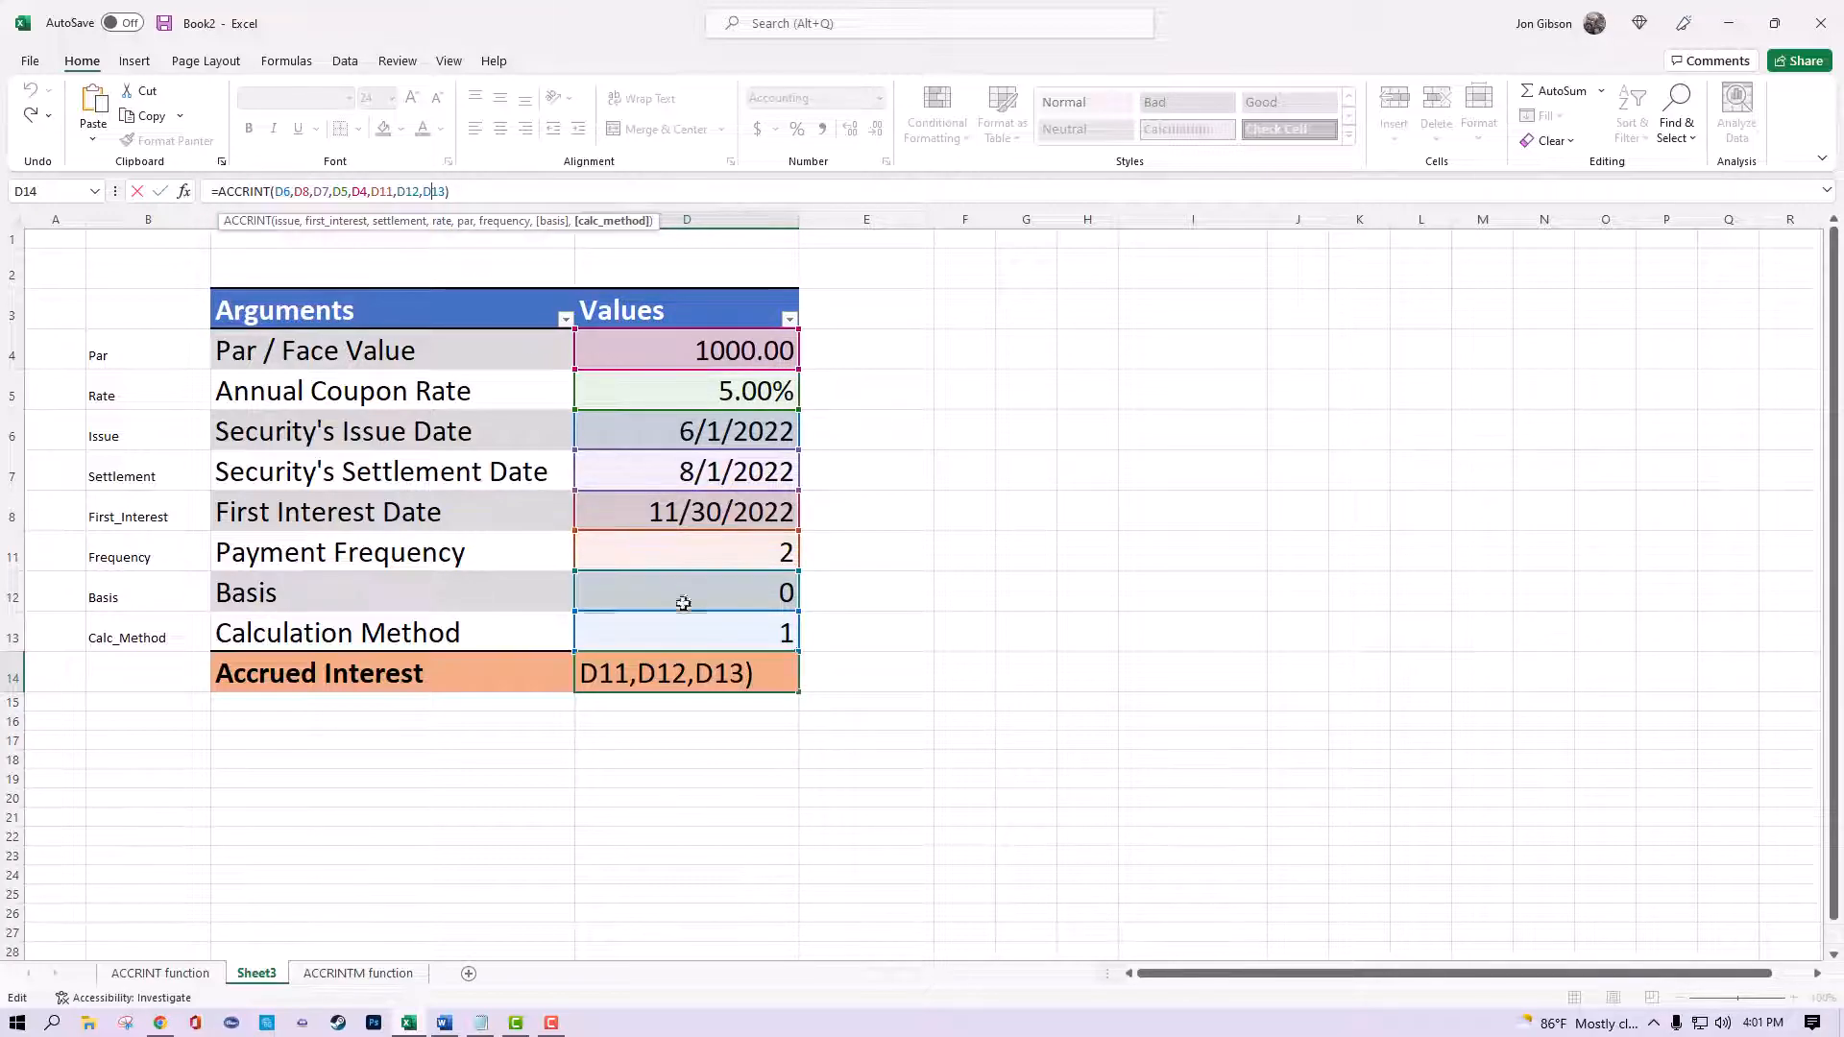